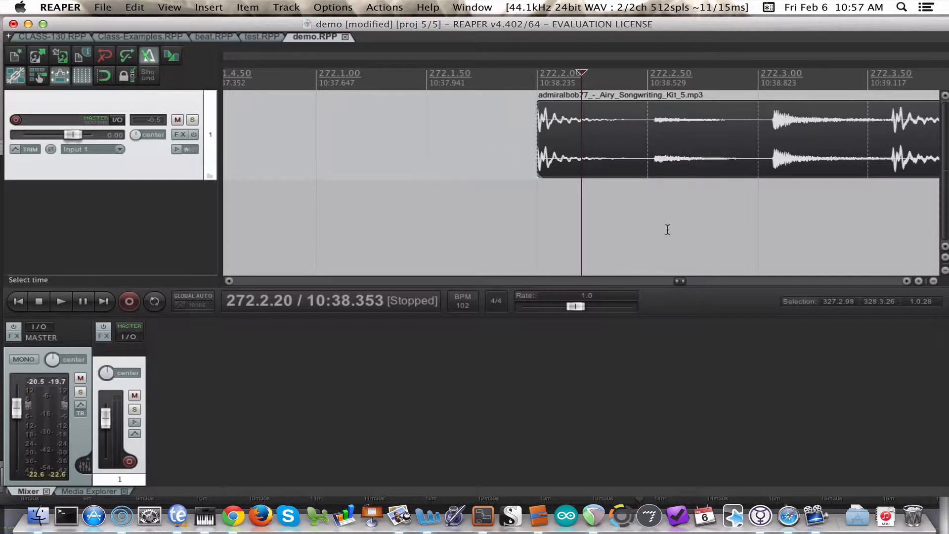
- Open the dynamic split settings for the admiralbob77 Airy Songwriting Kit 5 item on track 1
left_click(539, 206)
scroll(539, 204, "up", 4)
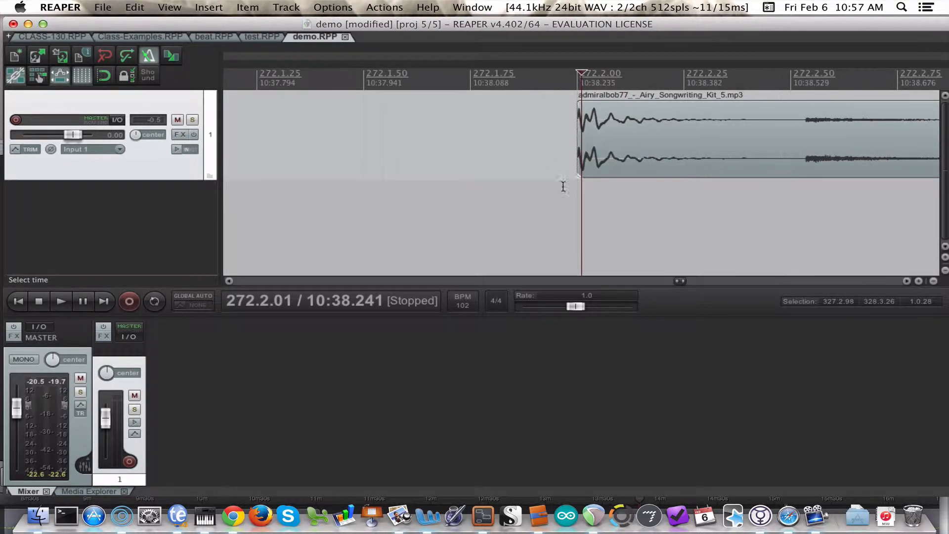
left_click(245, 6)
mouse_move(309, 225)
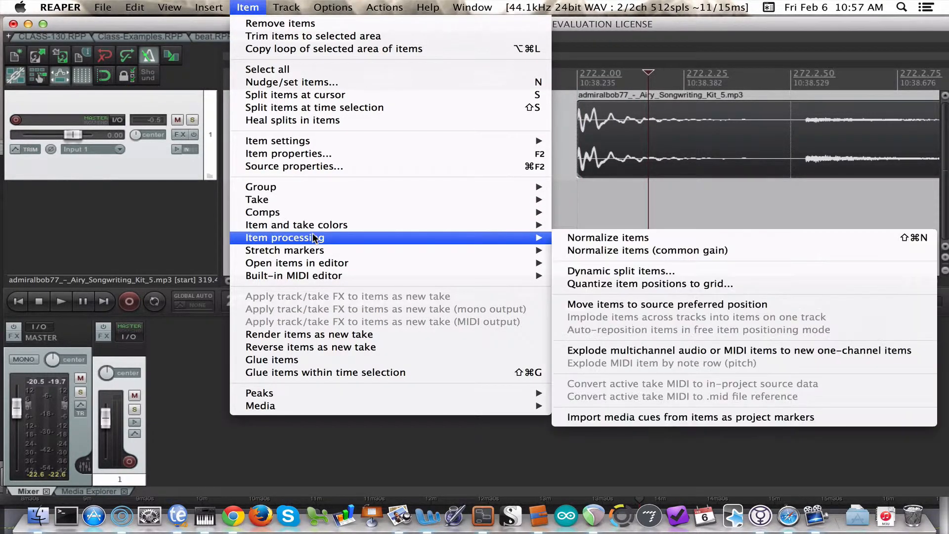
left_click(645, 272)
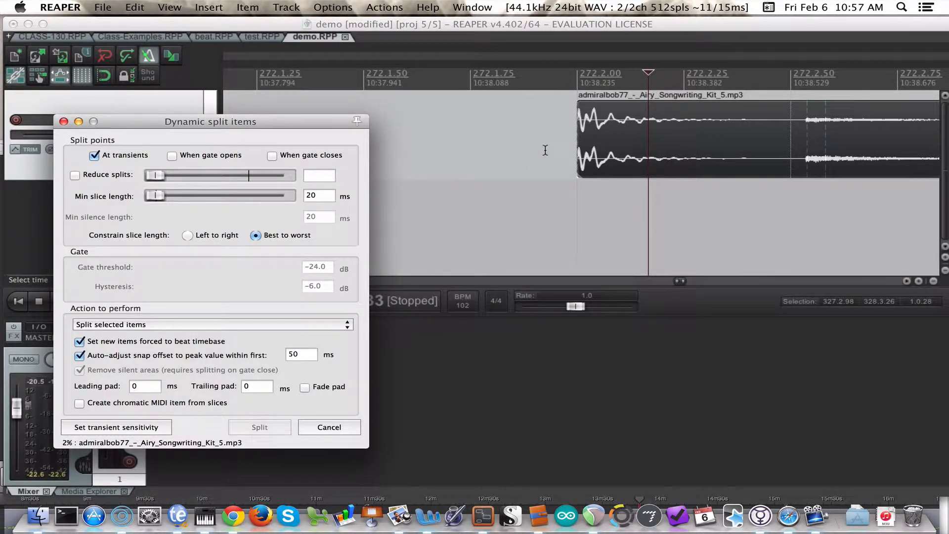
- Make track 1 taller so the waveform and its proposed split points are easier to inspect
scroll(545, 150, "down", 5)
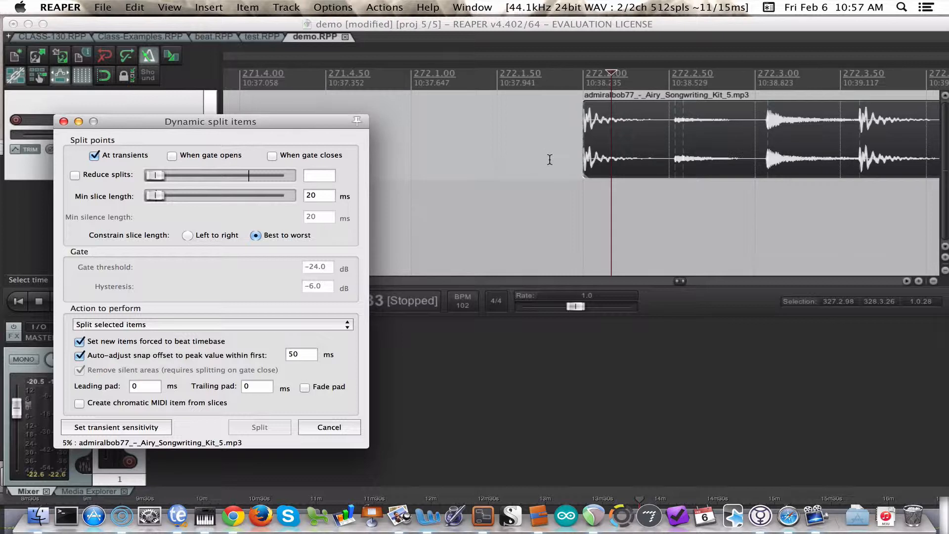
scroll(585, 203, "down", 1)
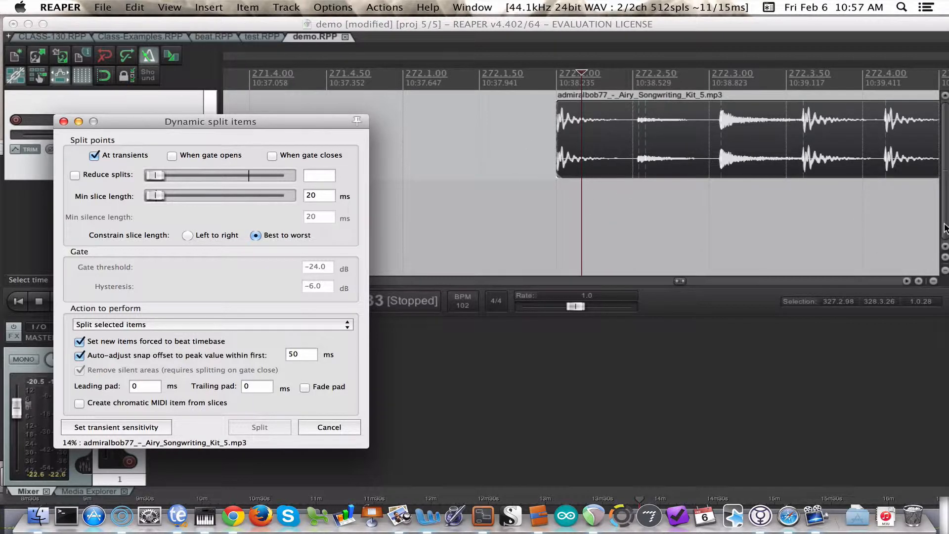
left_click(944, 204)
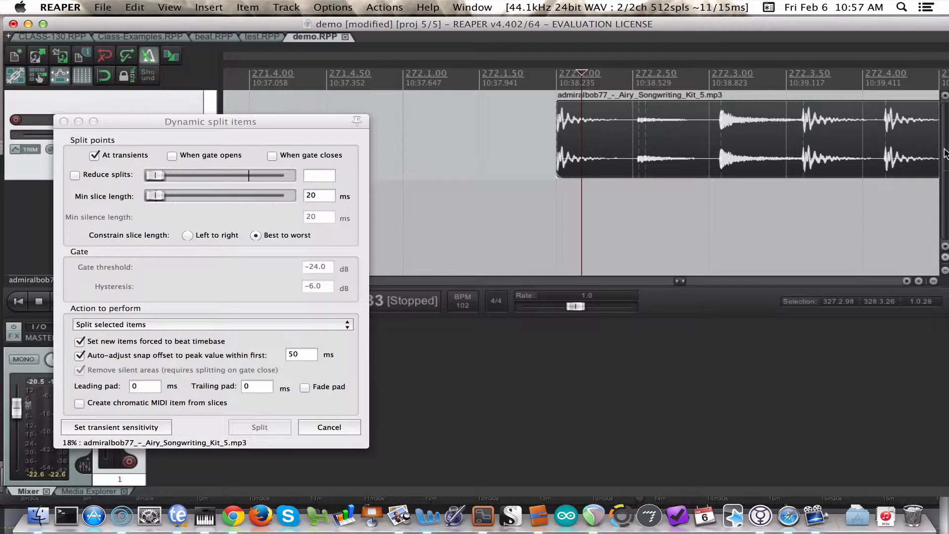
left_click(946, 258)
left_click(946, 257)
left_click(946, 257)
left_click(946, 257)
left_click(946, 258)
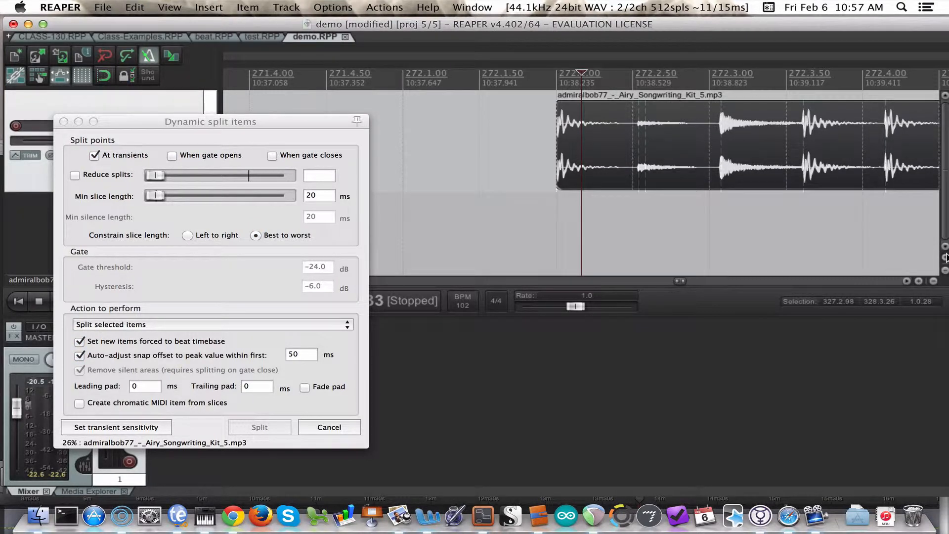
left_click(946, 257)
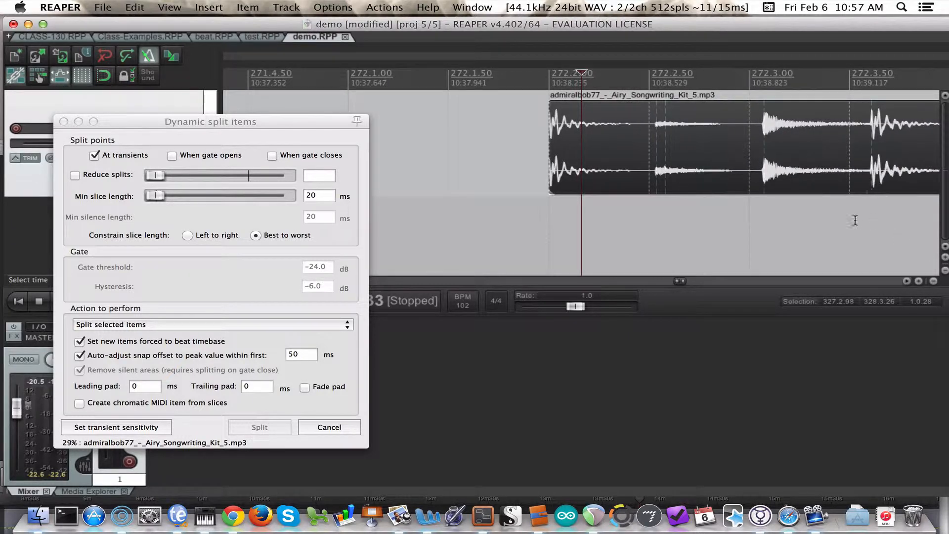
- Inspect the proposed split points along the item and split it at transients with the current dynamic split settings
scroll(841, 239, "up", 2)
scroll(842, 240, "left", 1)
scroll(842, 238, "right", 5)
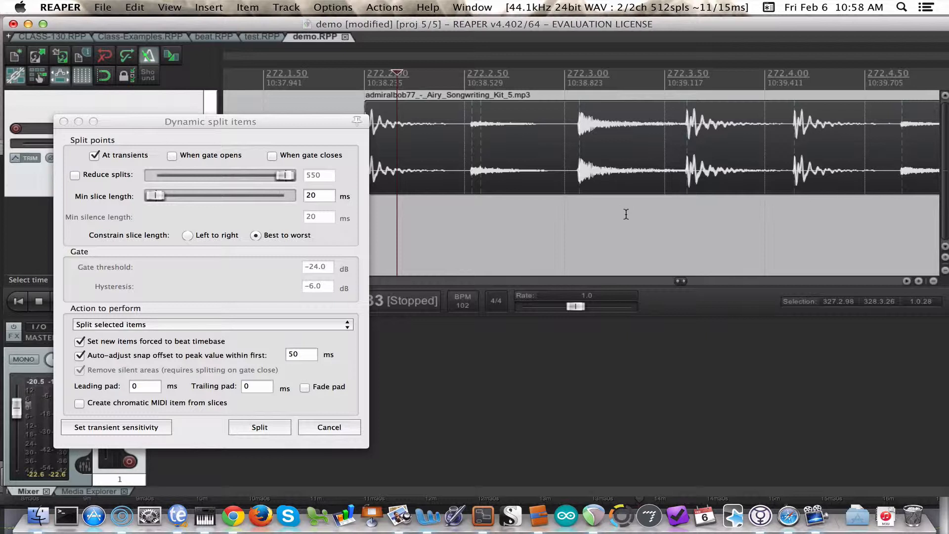
scroll(626, 214, "left", 5)
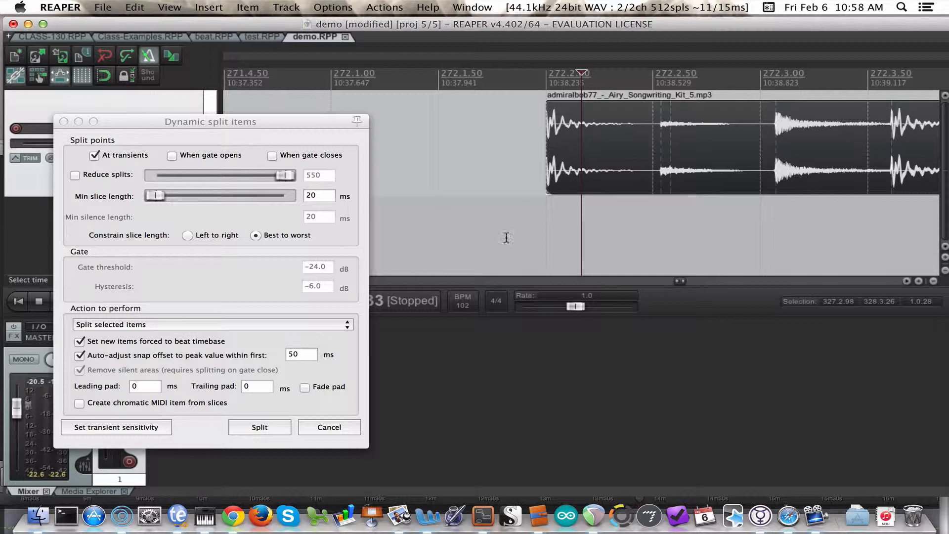
left_click(256, 428)
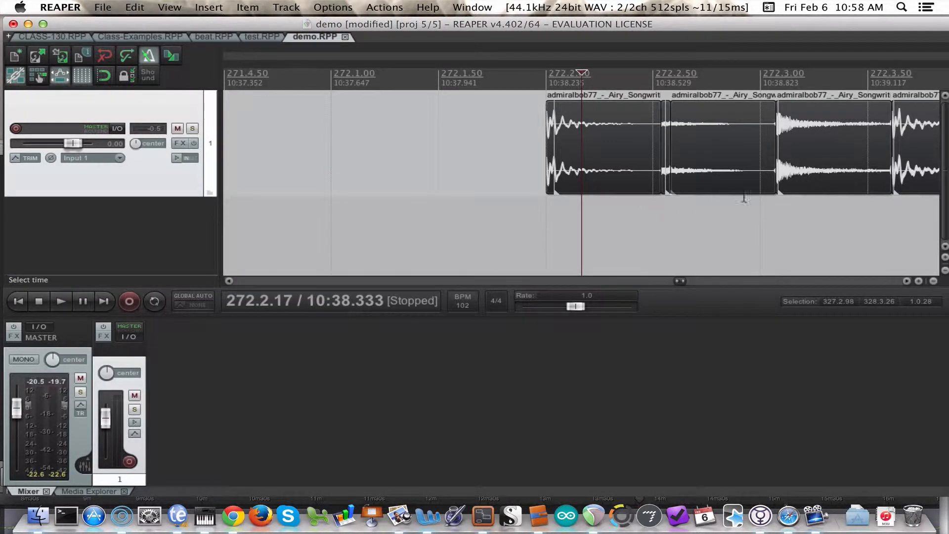
- Inspect the snap offset of the first slice at 272.2.00, select that slice and enable snapping
left_click(549, 202)
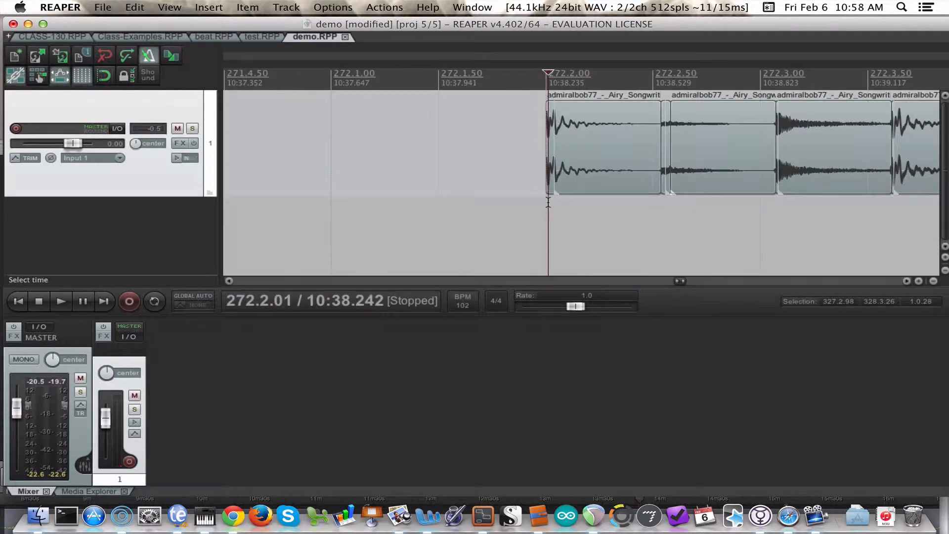
scroll(570, 218, "up", 8)
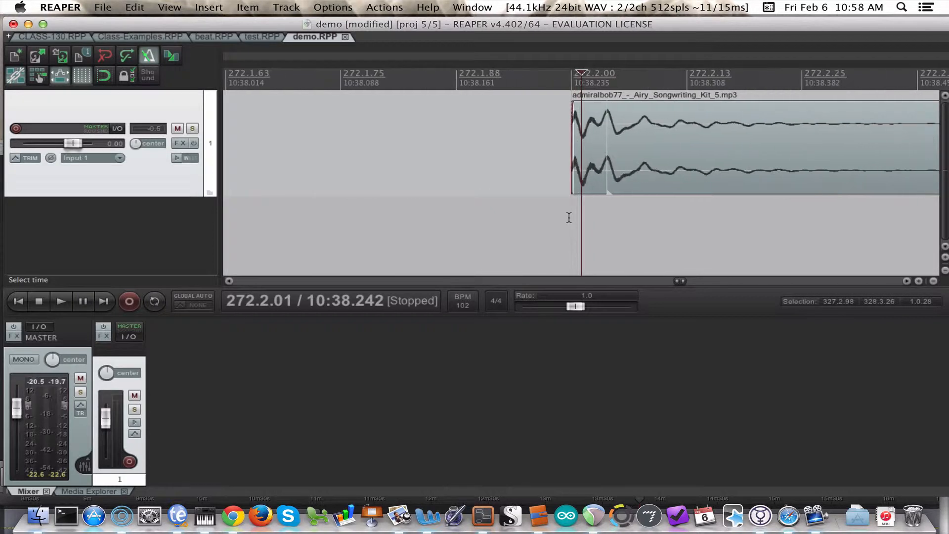
scroll(569, 217, "down", 8)
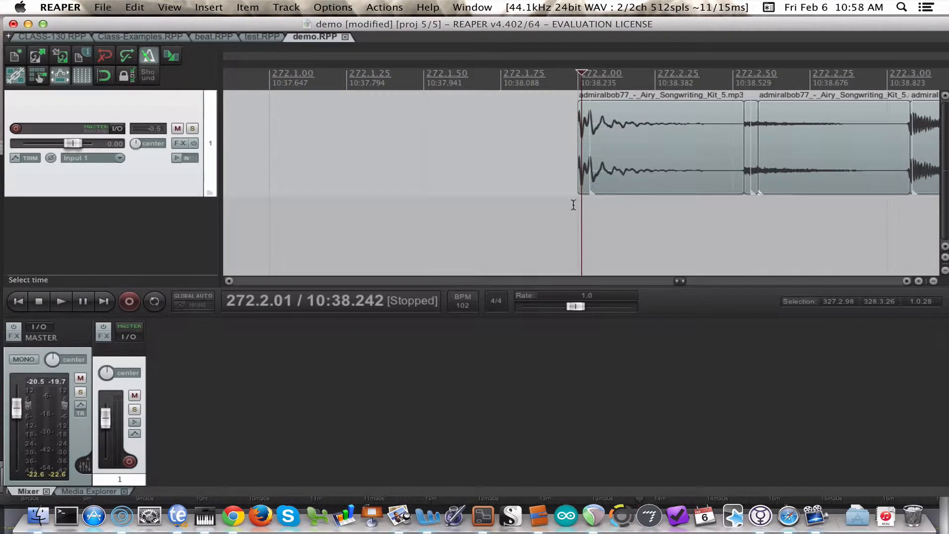
scroll(589, 210, "up", 9)
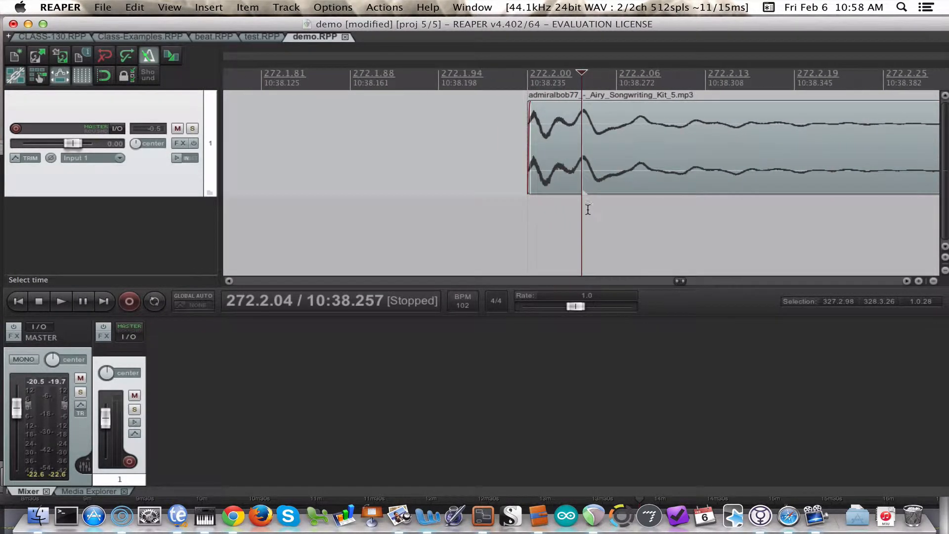
scroll(591, 219, "up", 1)
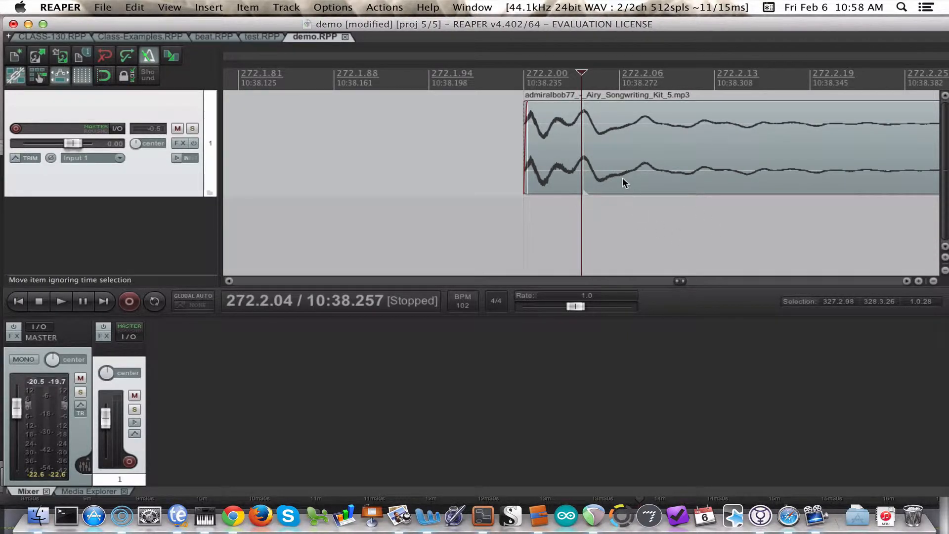
mouse_move(642, 174)
left_mouse_down()
mouse_move(578, 168)
mouse_move(643, 170)
left_mouse_up()
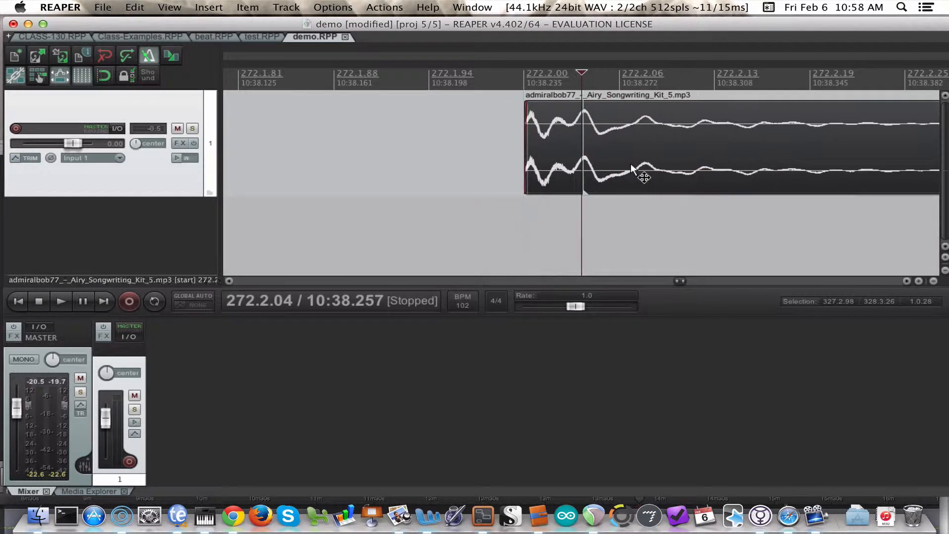
left_click(105, 75)
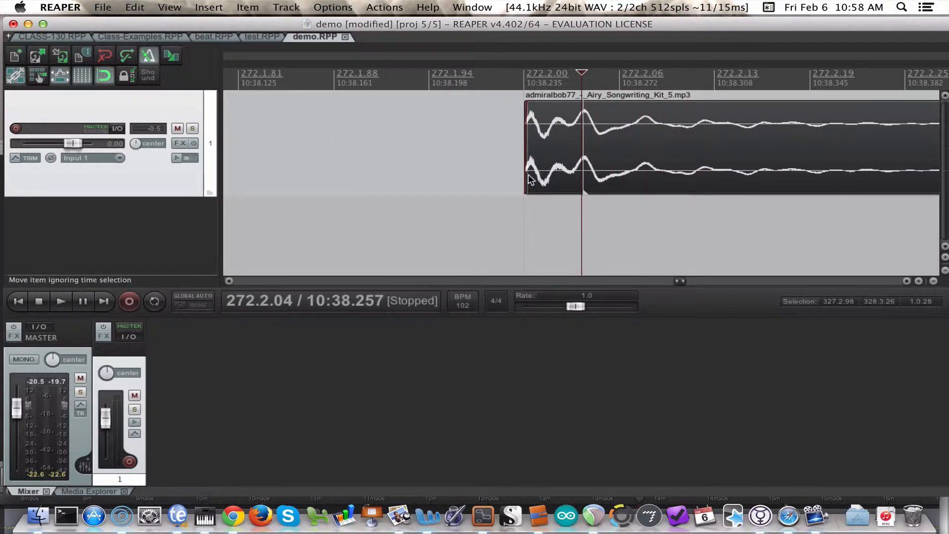
- Try moving the first slice earlier so its snap offset sits on 272.2.00, and undo the move
left_click_drag(651, 174, 592, 174)
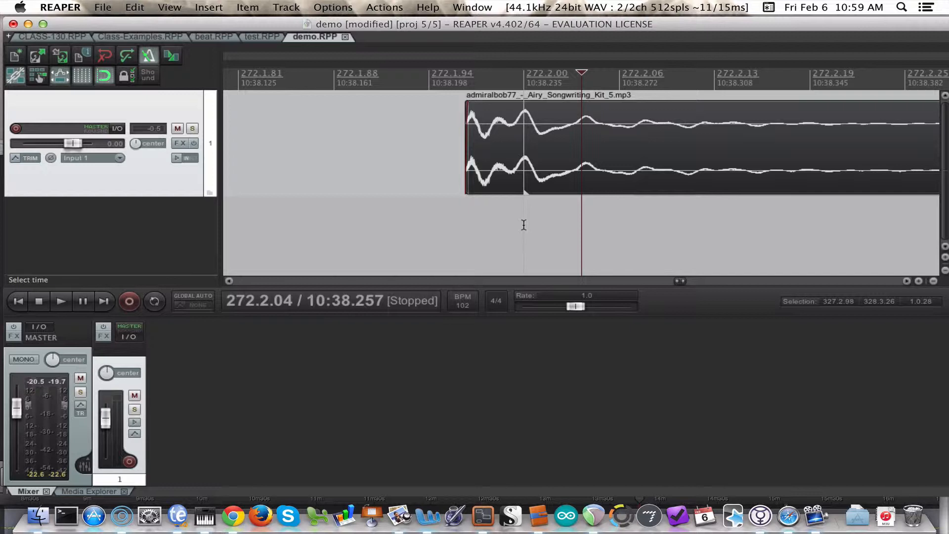
key("super+z")
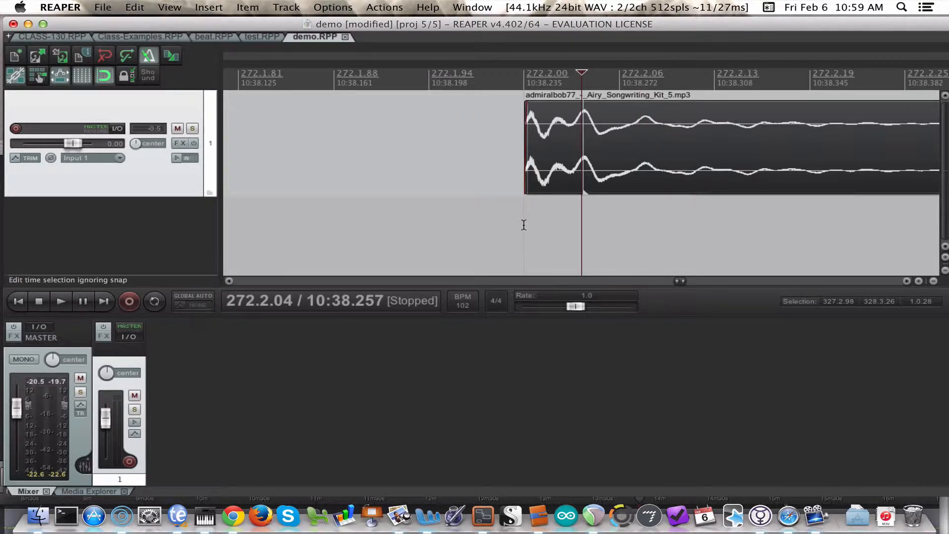
- Heal the split between the very short slice just after 272.2.50 and the slice following it
scroll(612, 210, "up", 3)
scroll(612, 210, "down", 4)
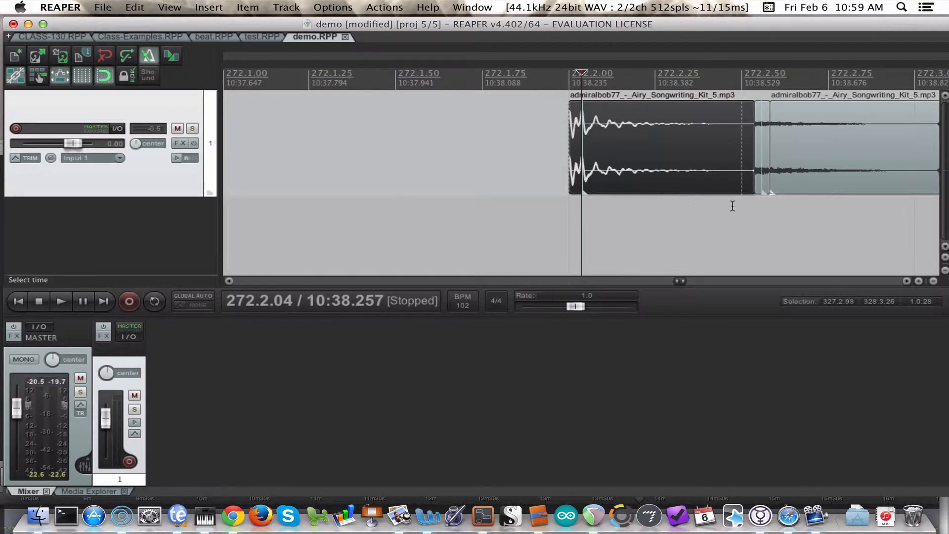
left_click(763, 217)
scroll(763, 217, "up", 3)
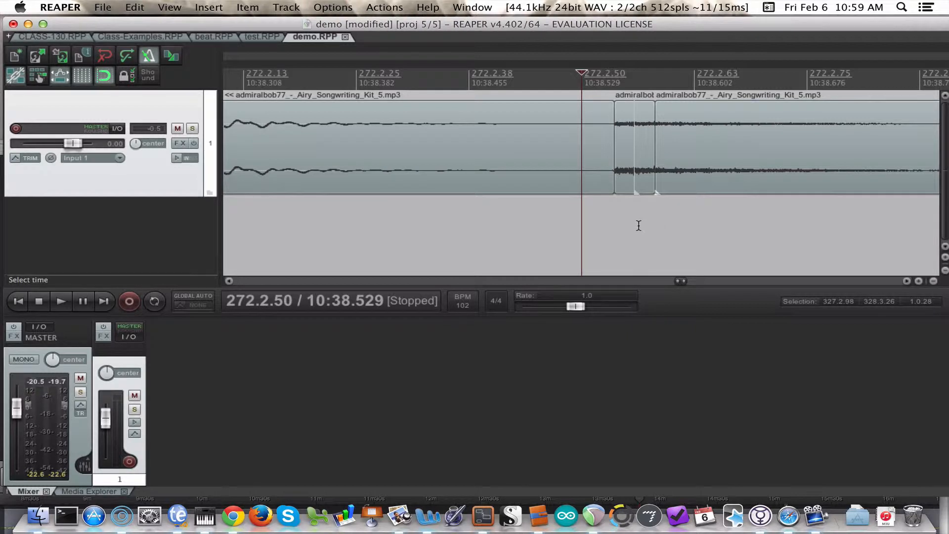
left_click(658, 163)
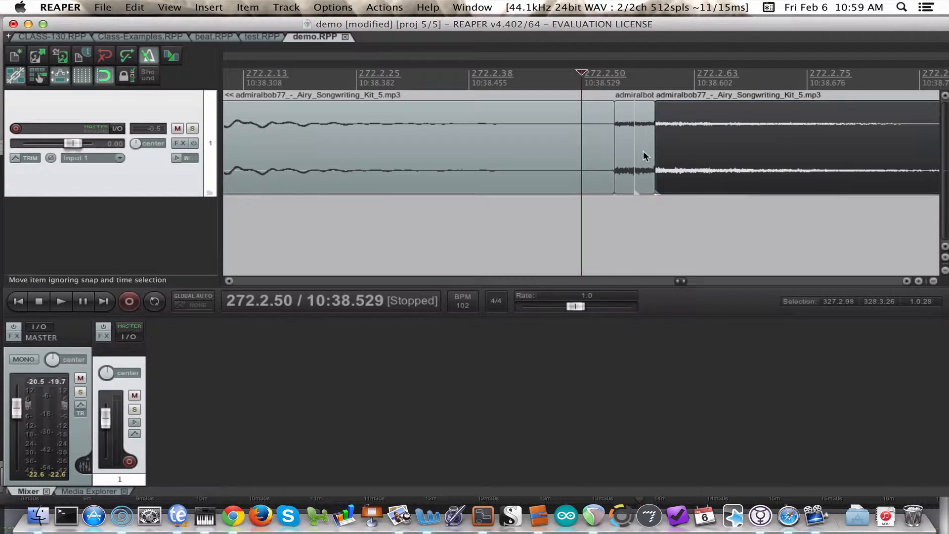
left_click(644, 153, "shift")
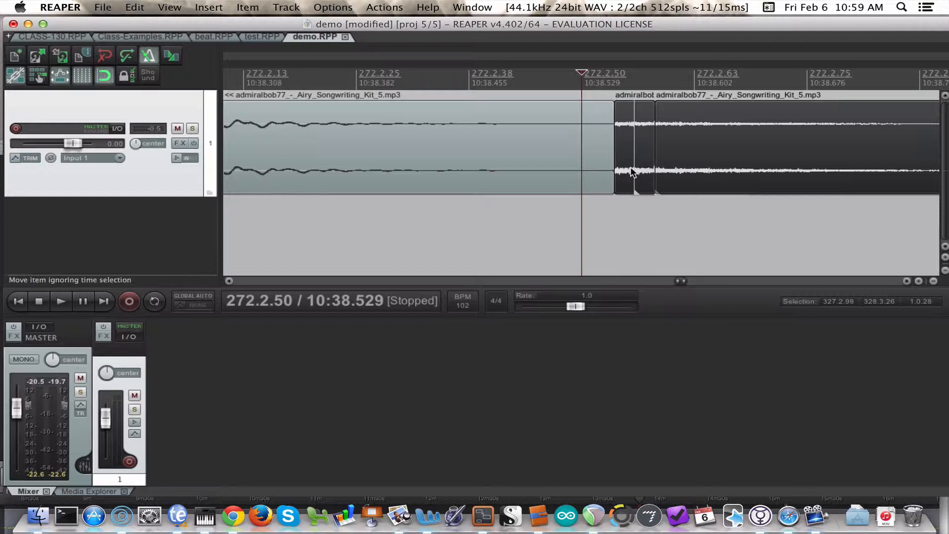
key("shift")
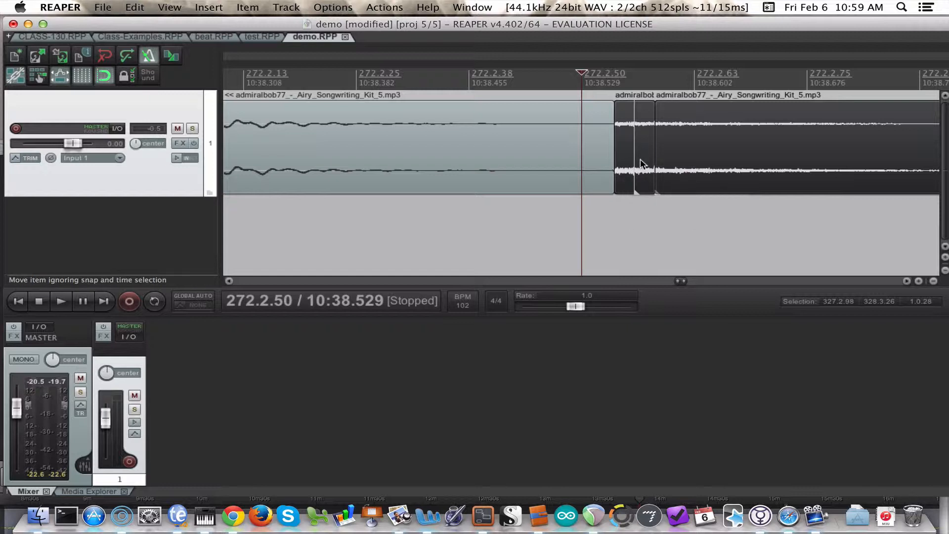
left_click(286, 7)
mouse_move(254, 6)
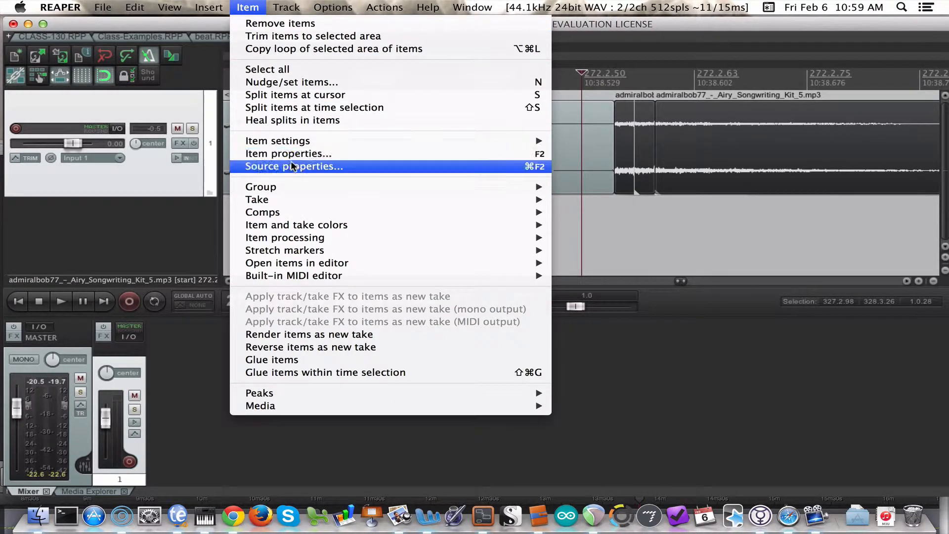
left_click(294, 120)
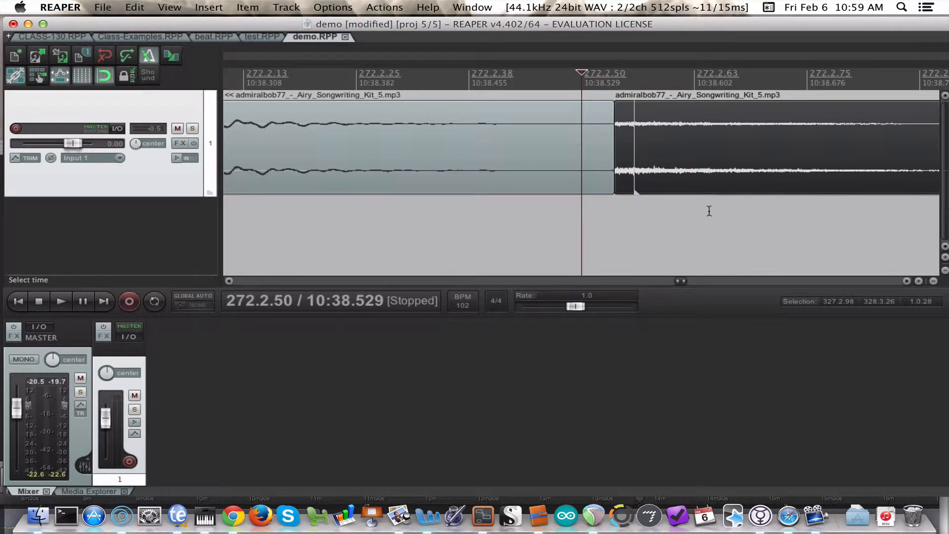
- Set the project tempo to 98 BPM
scroll(709, 223, "down", 4)
scroll(709, 224, "down", 5)
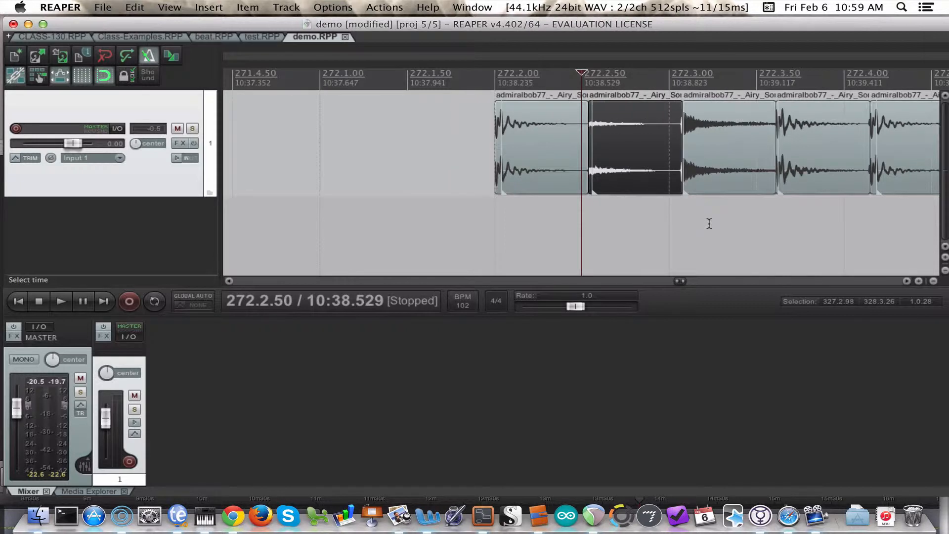
scroll(709, 224, "down", 6)
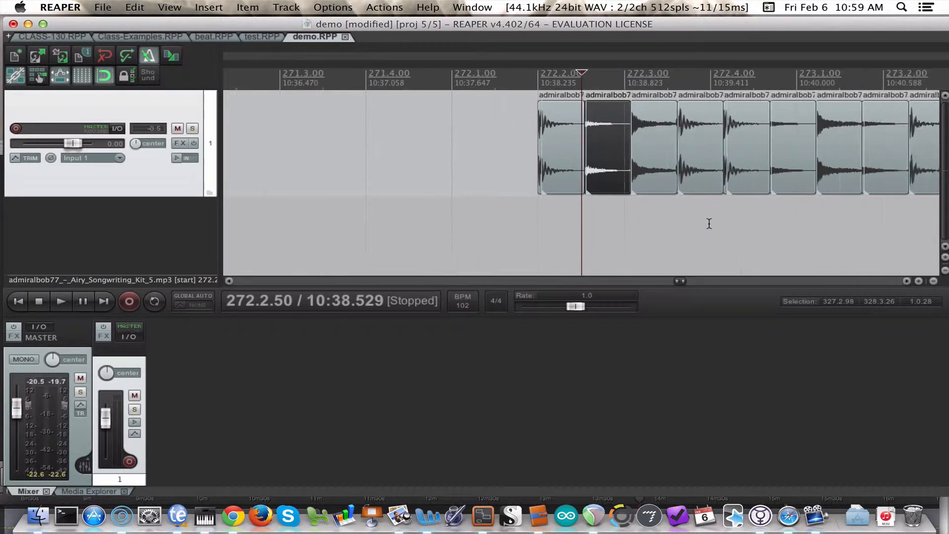
scroll(709, 223, "down", 1)
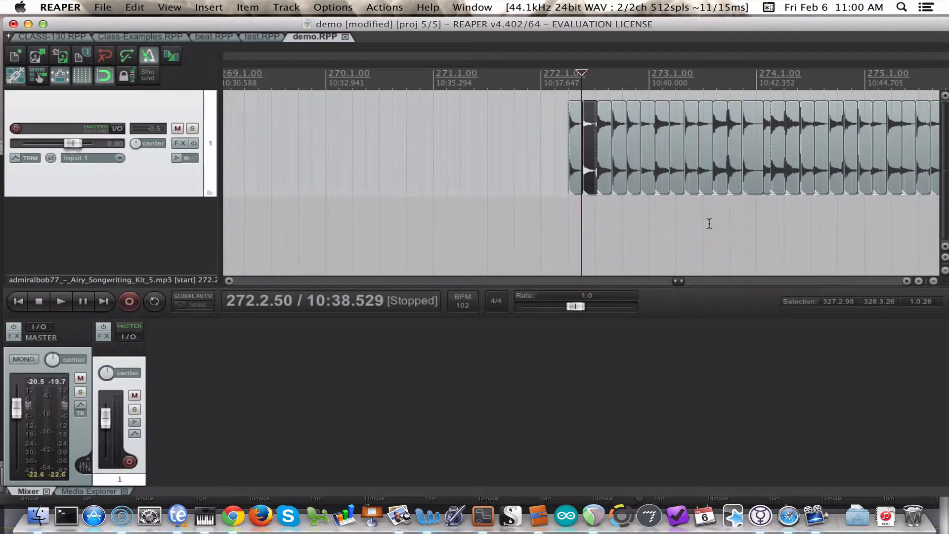
scroll(710, 223, "down", 4)
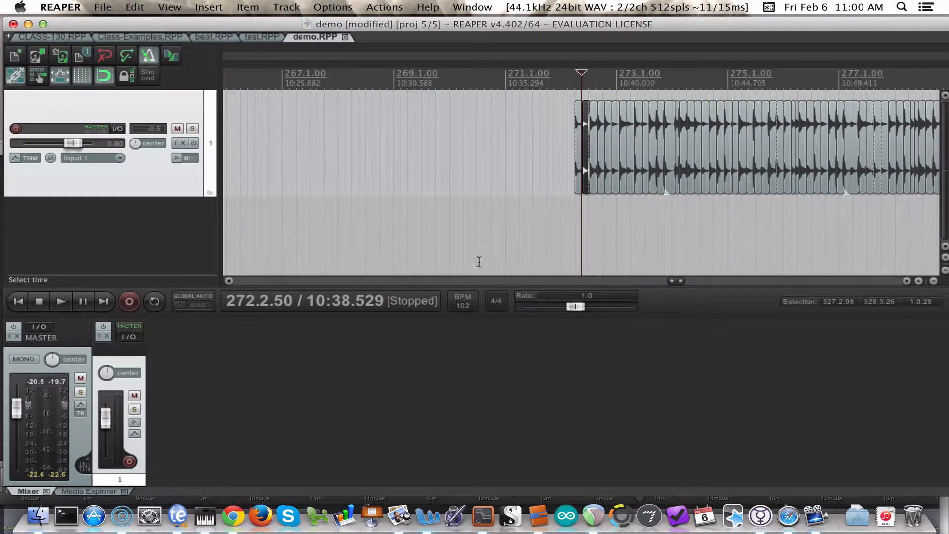
left_click(468, 306)
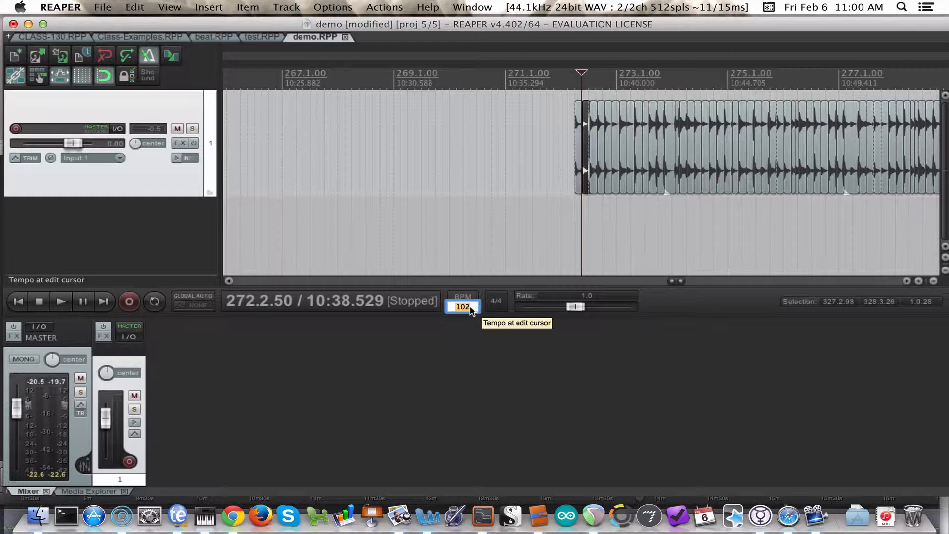
type("98")
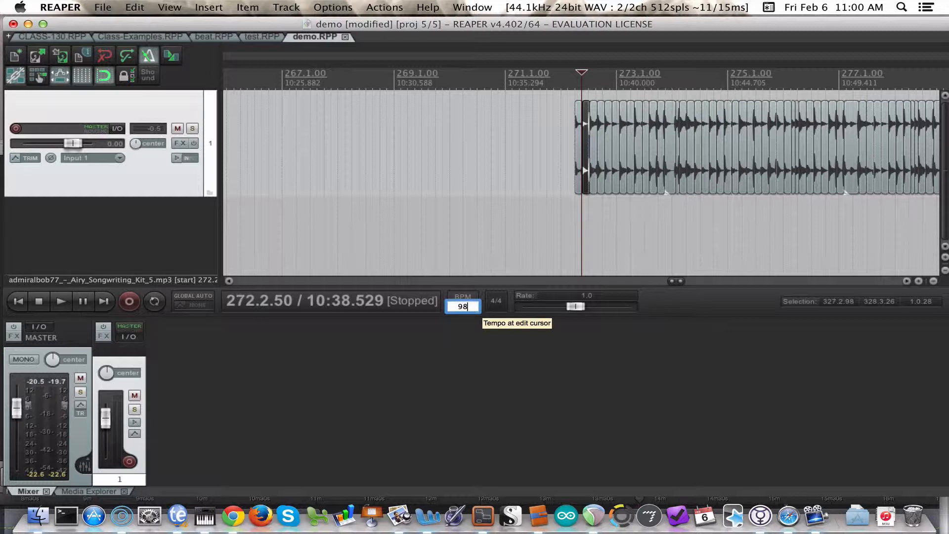
key("Return")
- Locate the sliced drum loop on the timeline and place the edit cursor at its start
left_click(475, 240)
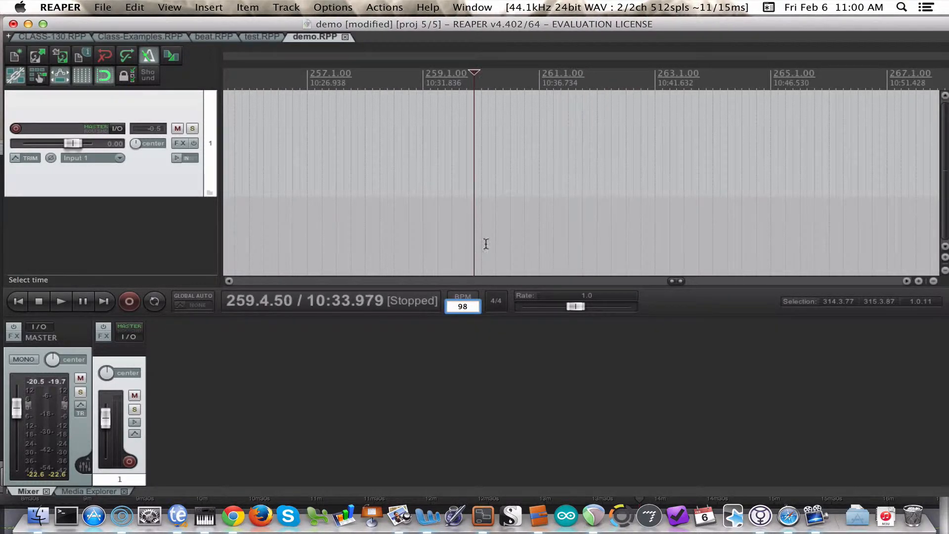
scroll(666, 265, "down", 8)
left_click(690, 228)
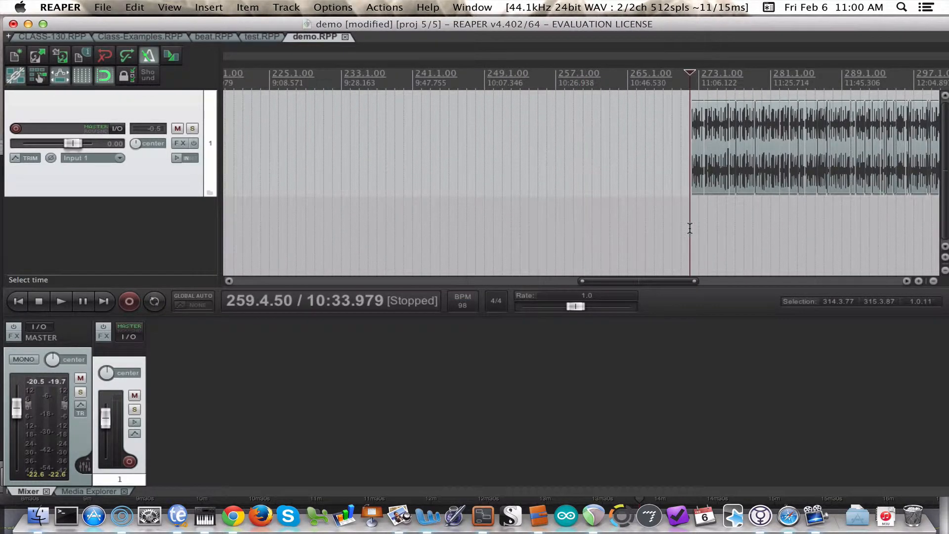
- Place the edit cursor at 272.2.00, at the start of the first drum slice
scroll(691, 228, "up", 2)
scroll(691, 228, "up", 6)
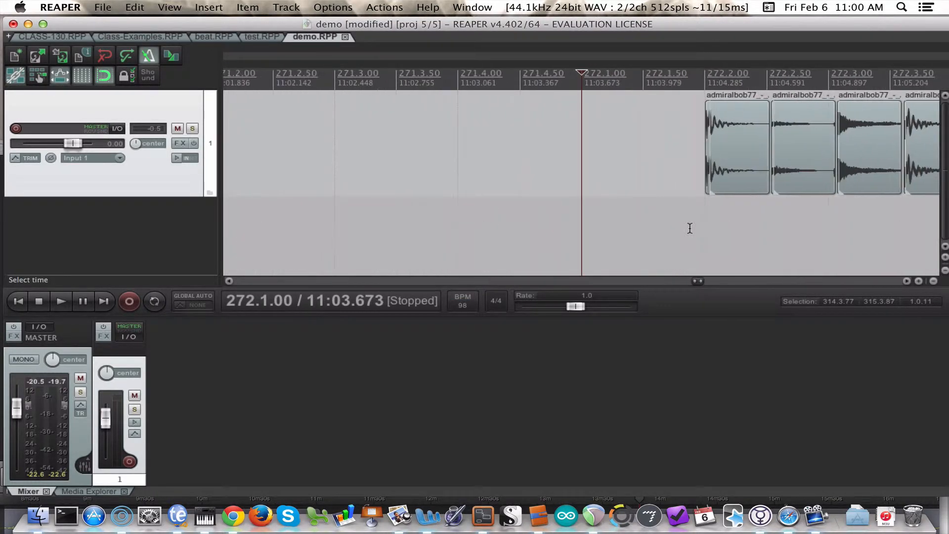
left_click(703, 228)
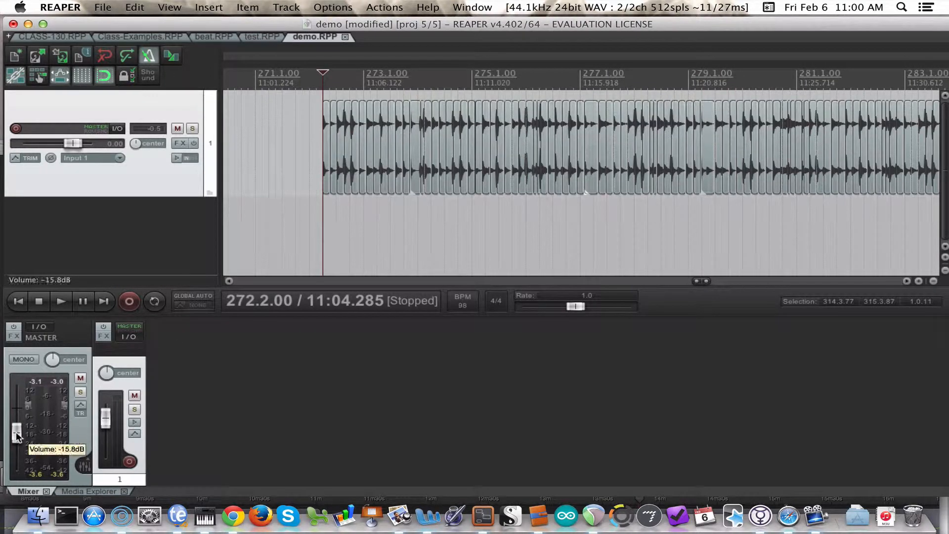
- Lower the master volume and play the sliced drum loop from 272.2.00 to hear its timing, then stop playback
left_click_drag(17, 435, 17, 445)
key("space")
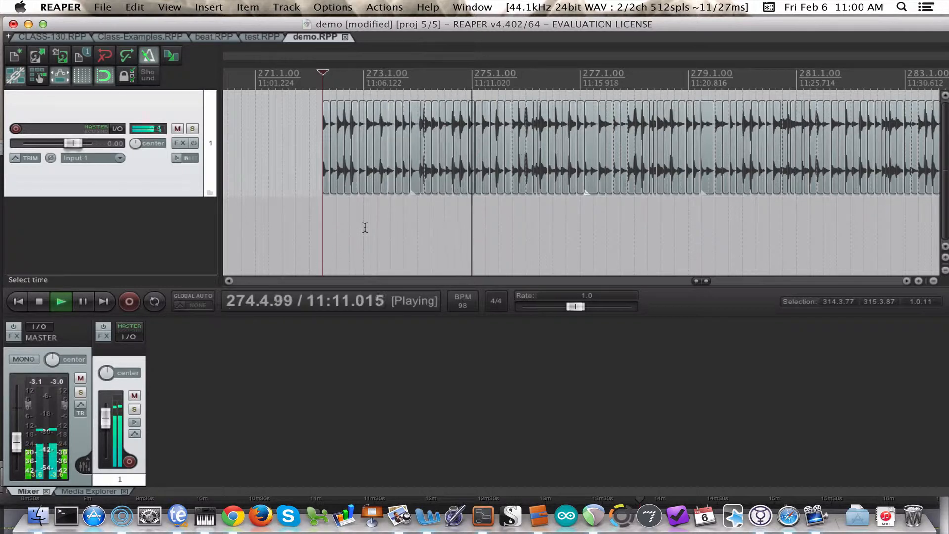
key("space")
- Quantize the positions of the first five drum slices, starting at 272.2.00, to 1/8 notes
scroll(365, 227, "up", 4)
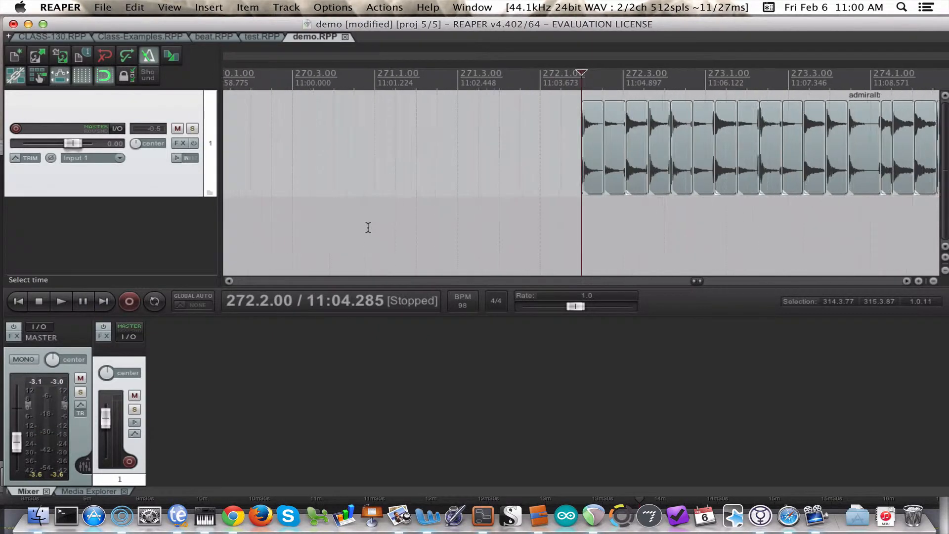
scroll(368, 227, "up", 2)
left_click_drag(698, 284, 703, 283)
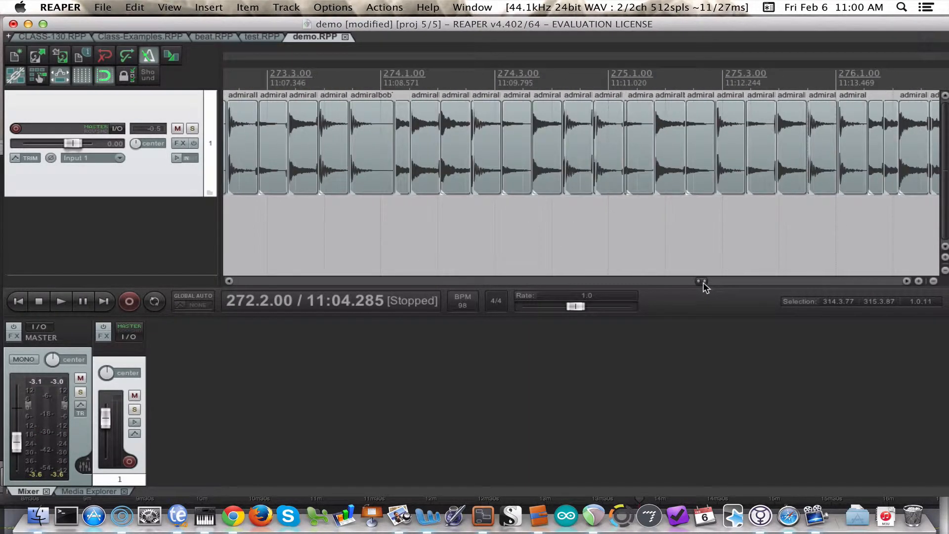
scroll(631, 200, "down", 1)
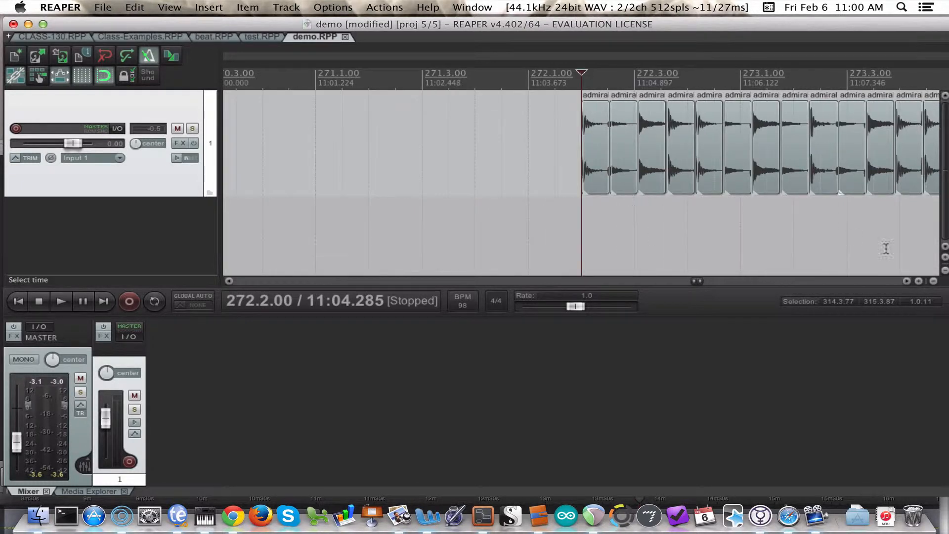
left_click(945, 259)
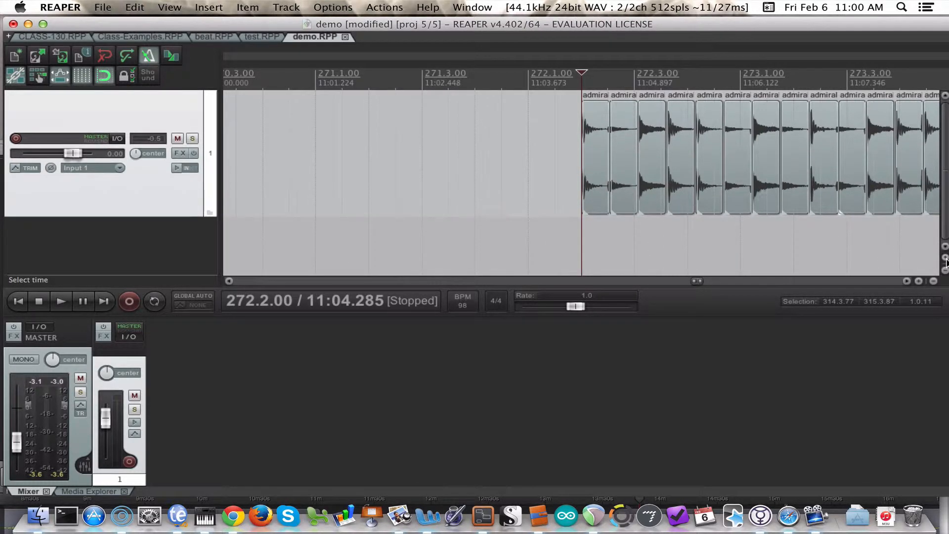
left_click(920, 282)
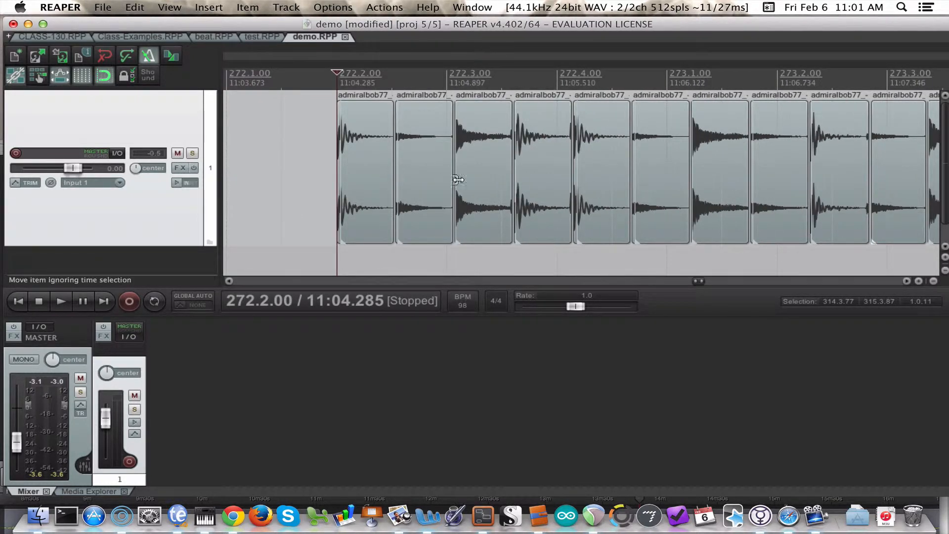
left_click(356, 159)
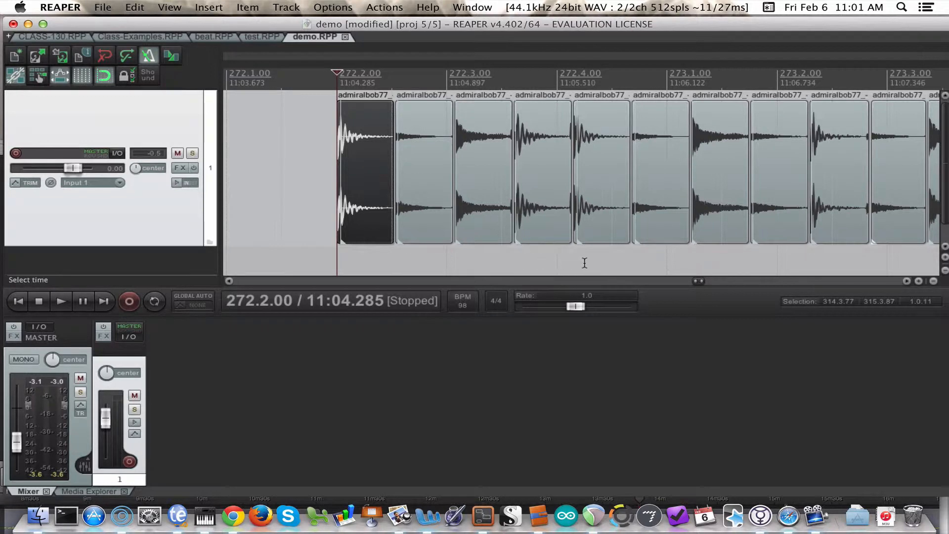
left_click_drag(572, 257, 529, 218)
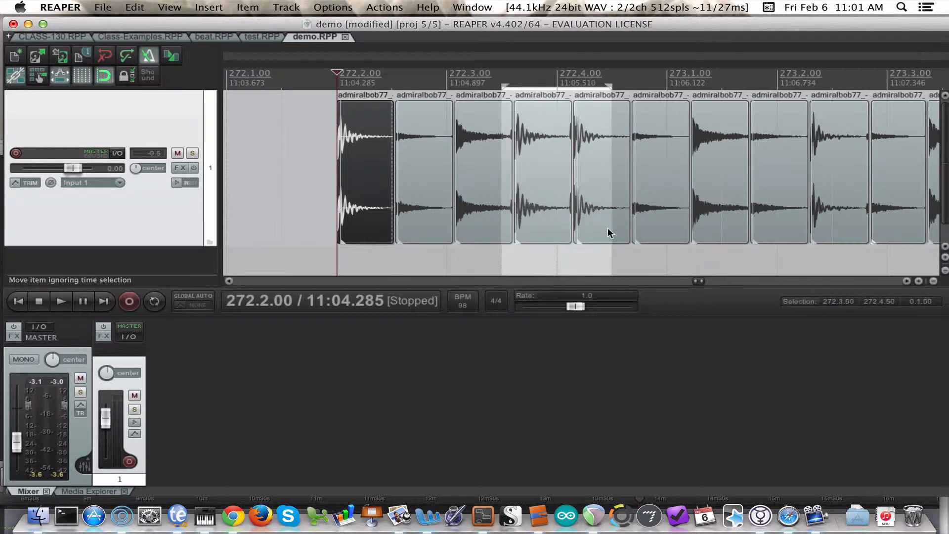
left_click_drag(618, 256, 354, 127)
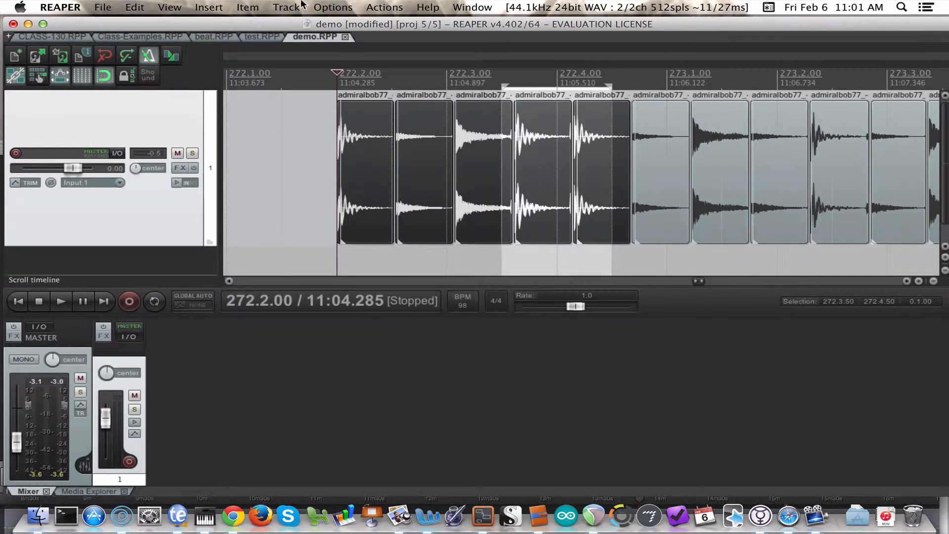
left_click(242, 7)
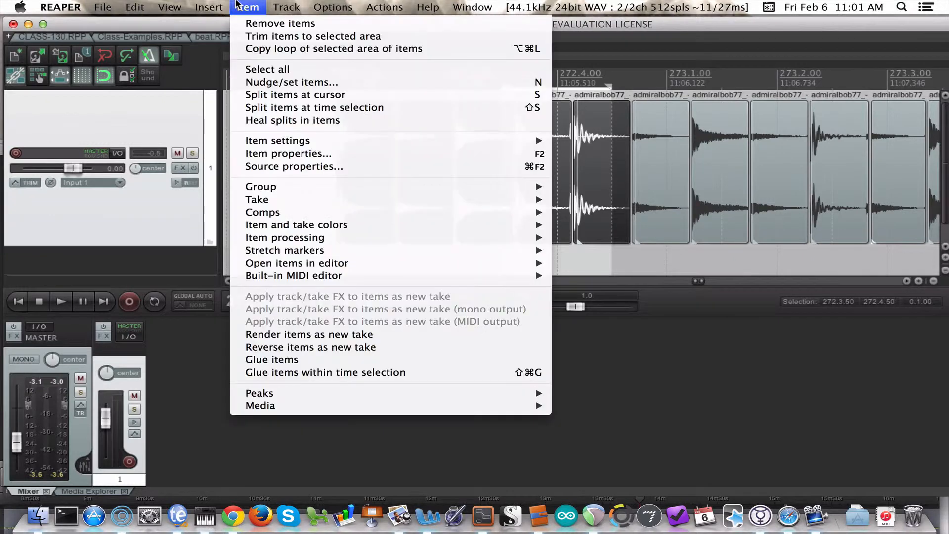
mouse_move(341, 238)
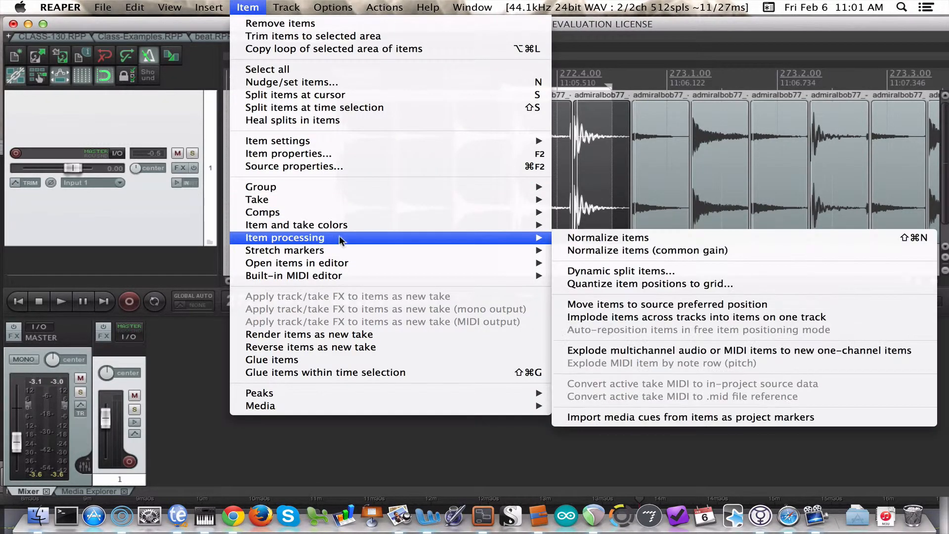
left_click(621, 283)
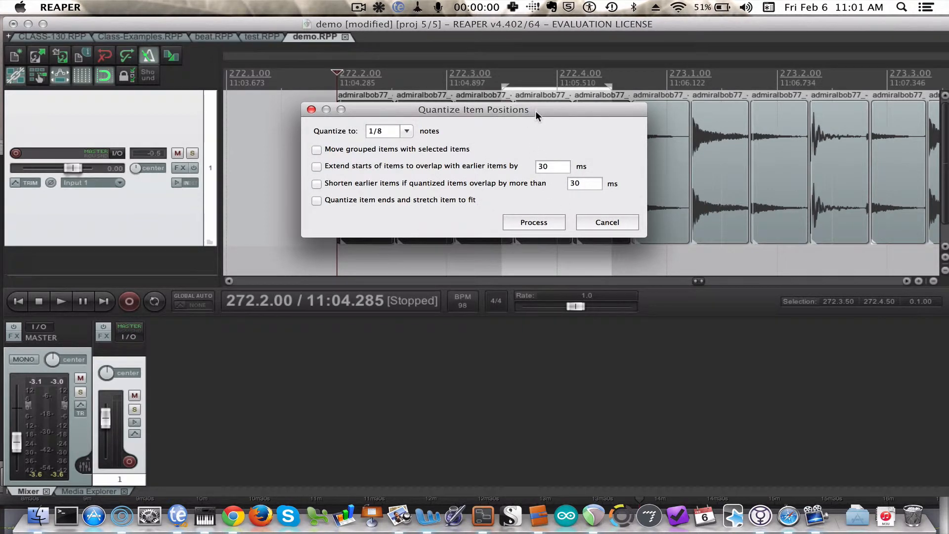
left_click_drag(536, 109, 523, 198)
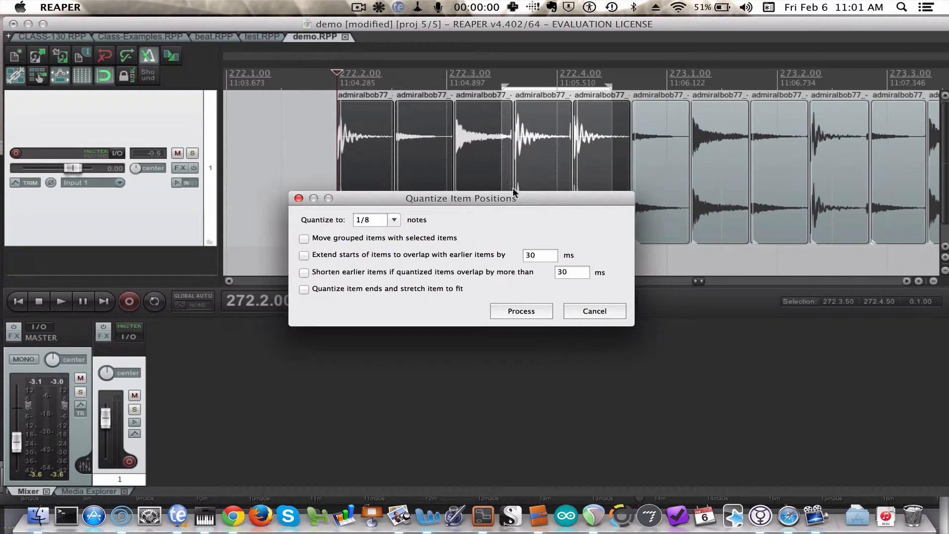
left_click(533, 310)
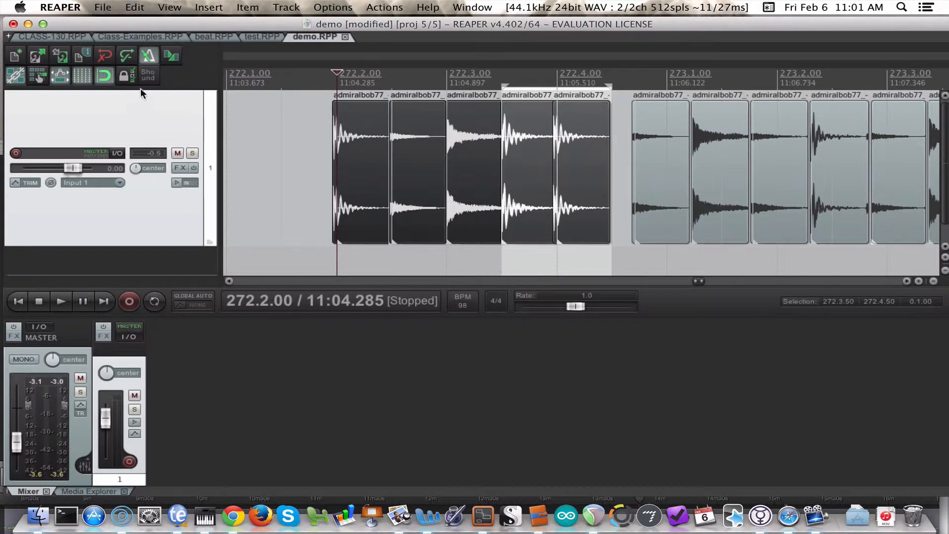
- Check the available grid line spacings in the snap and grid settings
right_click(104, 77)
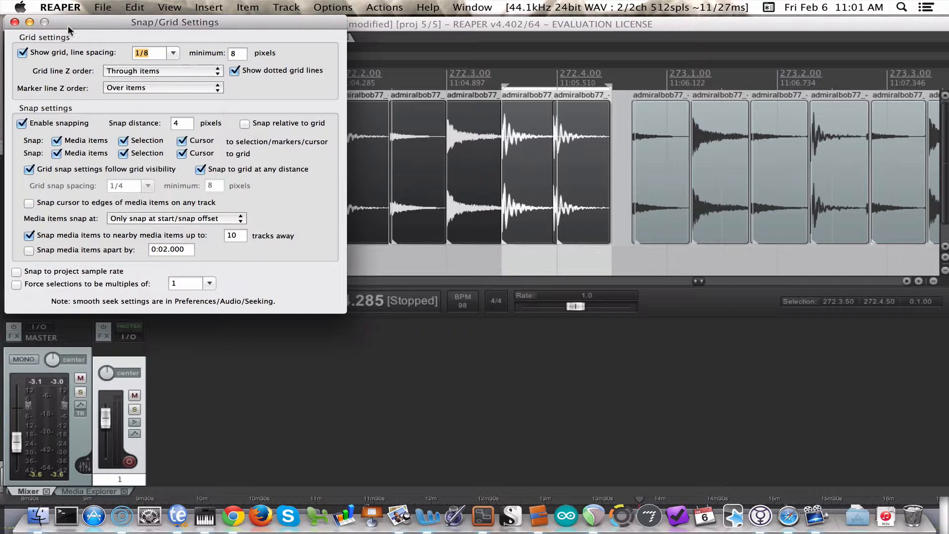
left_click(174, 51)
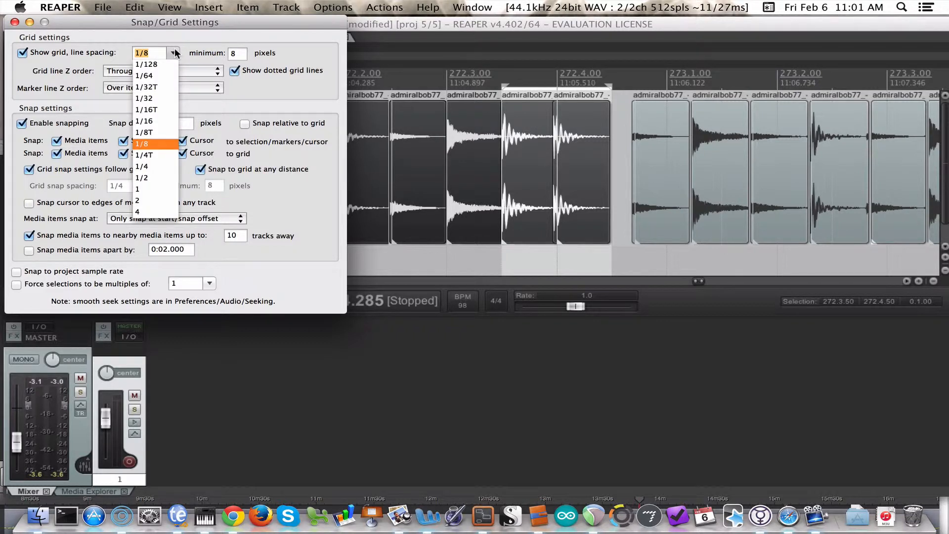
left_click(177, 34)
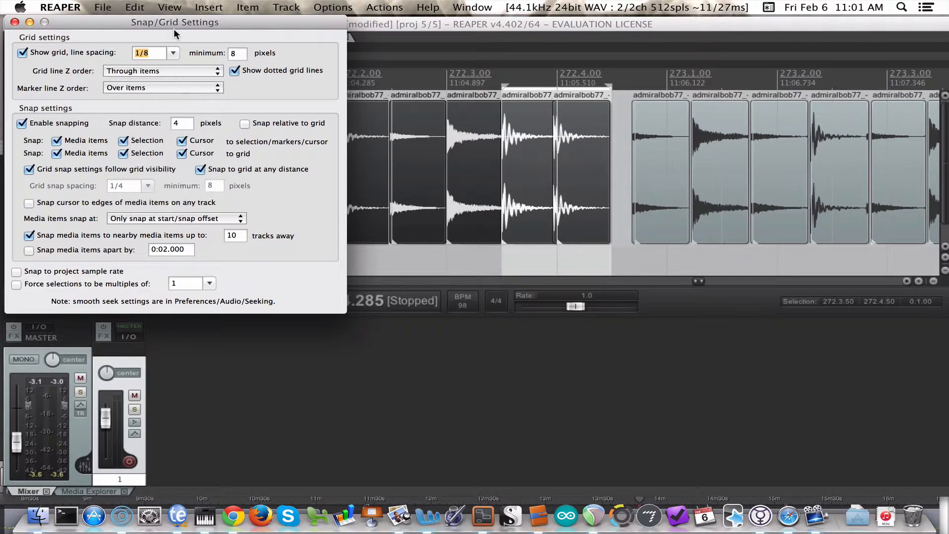
left_click(14, 22)
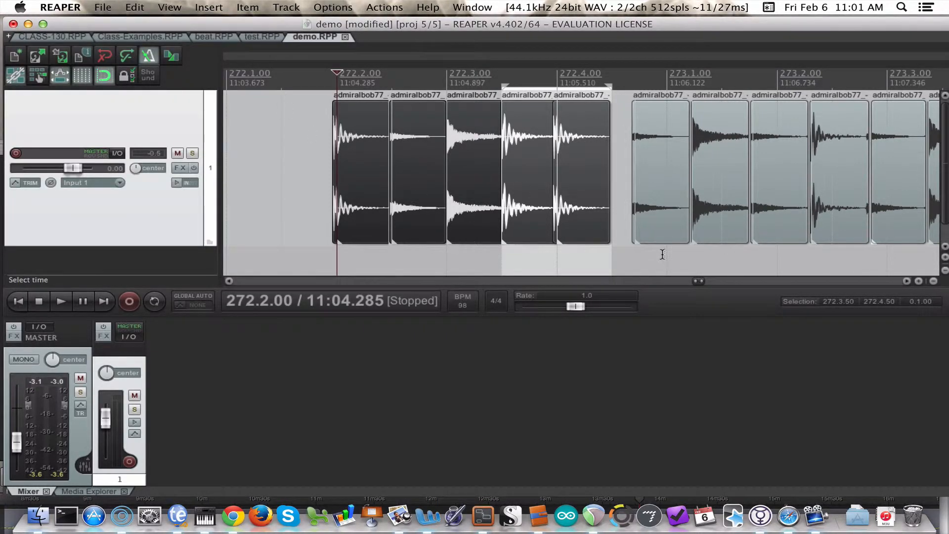
- Move the next five slices earlier to close the gap before 273.1.00 and quantize their positions to 1/8 notes
left_click_drag(662, 252, 906, 203)
left_click_drag(668, 151, 648, 149)
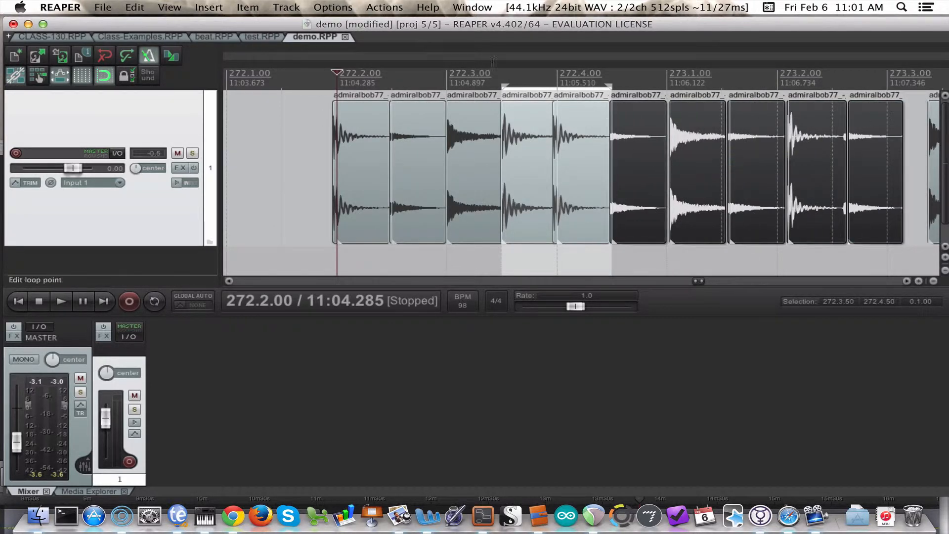
left_click(248, 7)
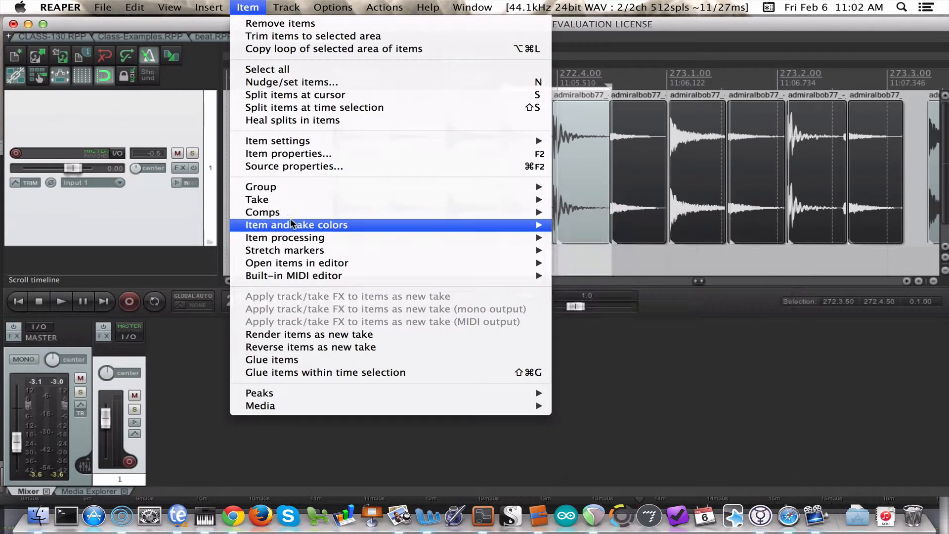
mouse_move(437, 237)
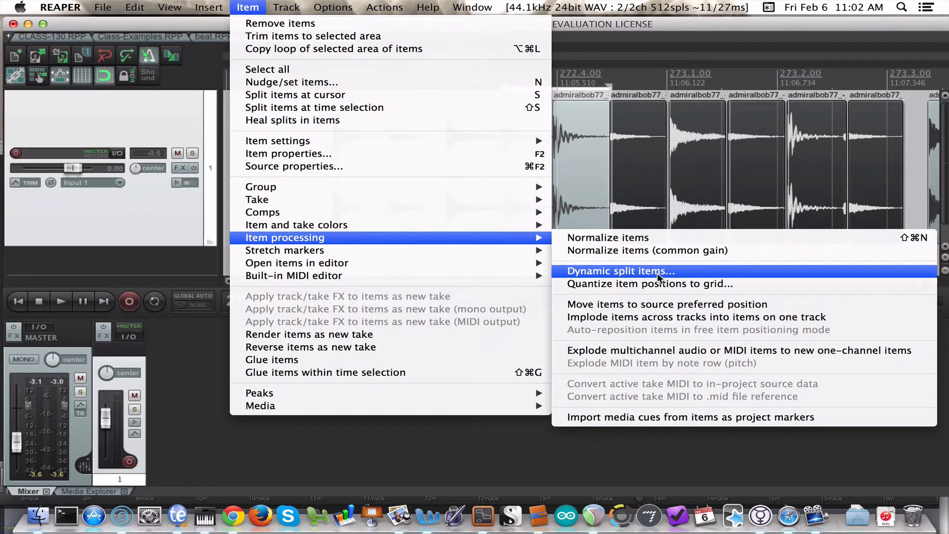
left_click(664, 285)
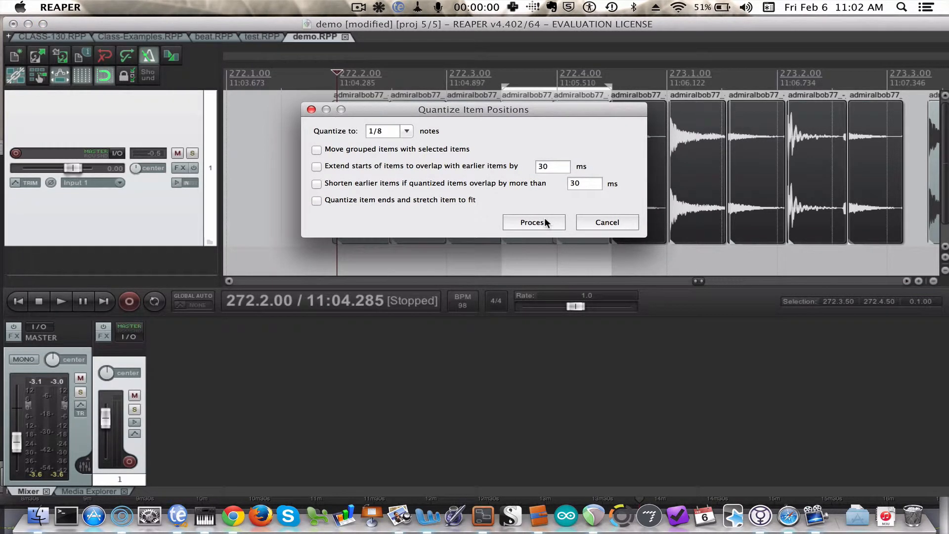
left_click(545, 220)
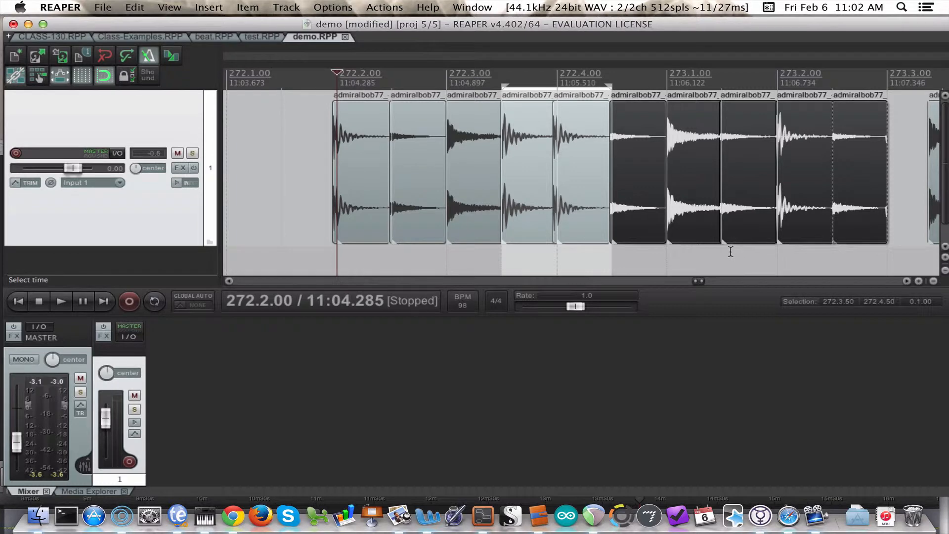
- Close the gap at 273.3.00 before the following five slices and quantize their positions to 1/8 notes
scroll(834, 246, "down", 4)
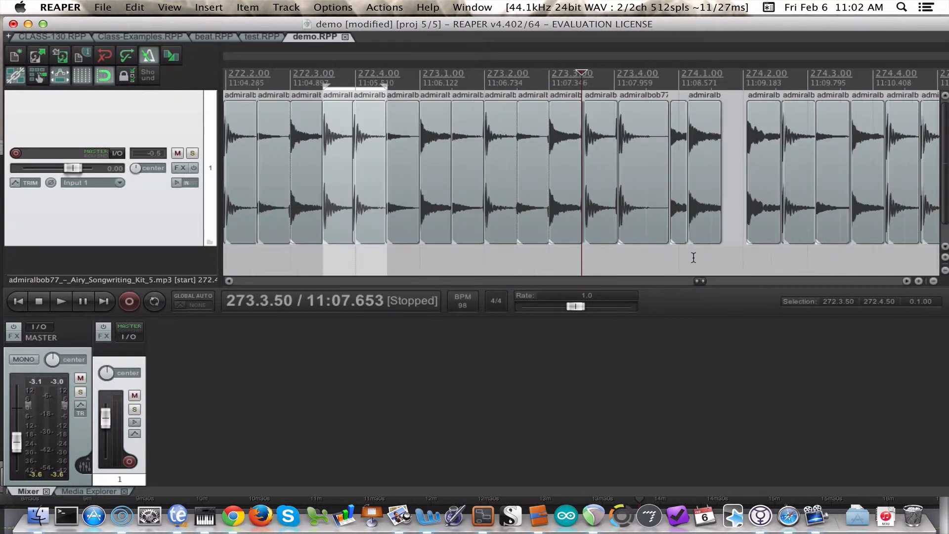
left_click(693, 258)
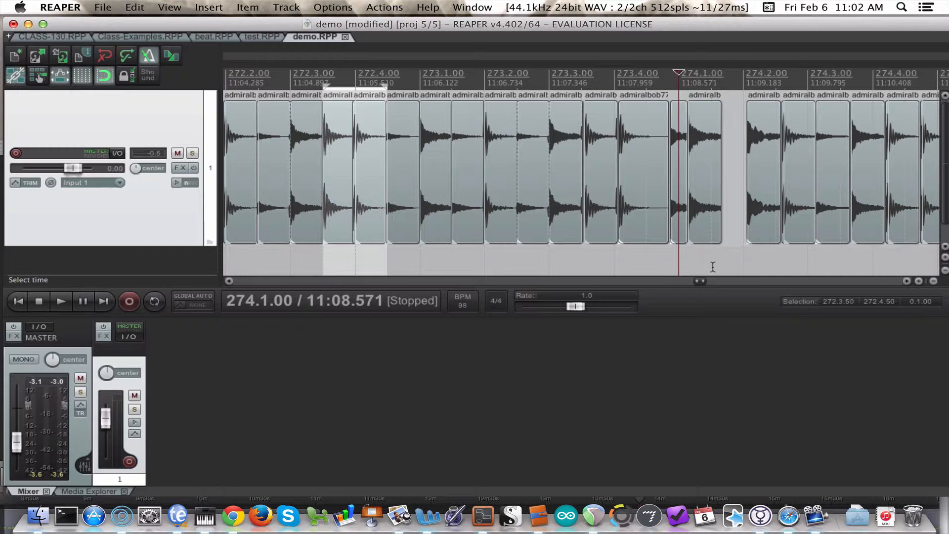
left_click_drag(714, 266, 567, 216)
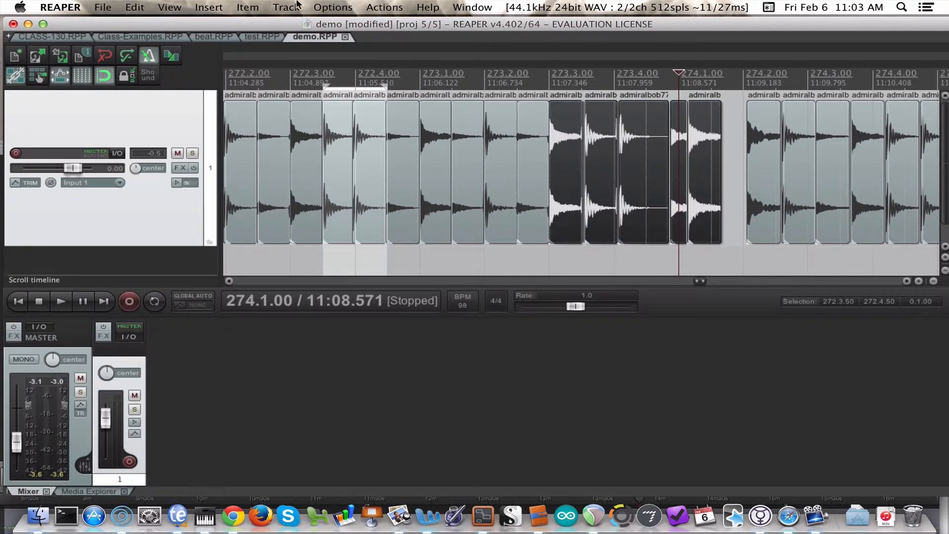
left_click(237, 6)
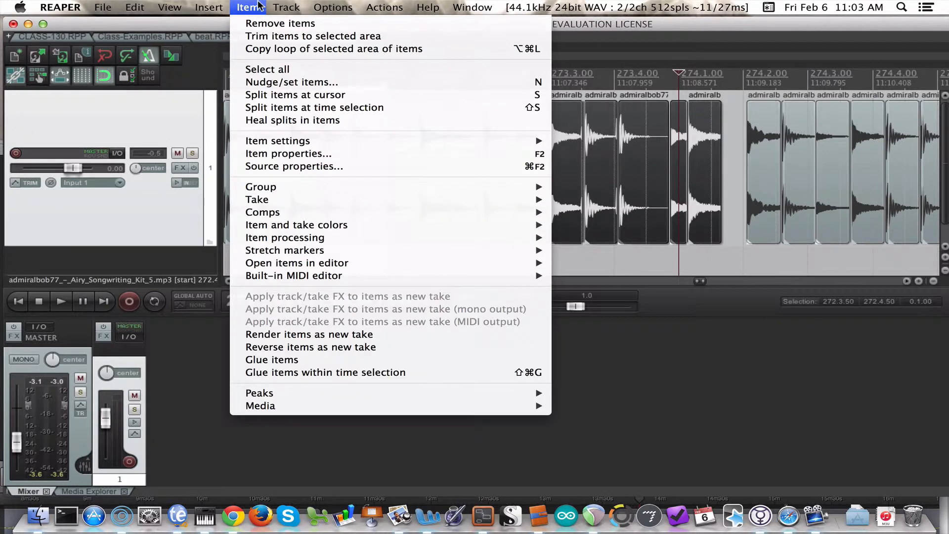
mouse_move(303, 240)
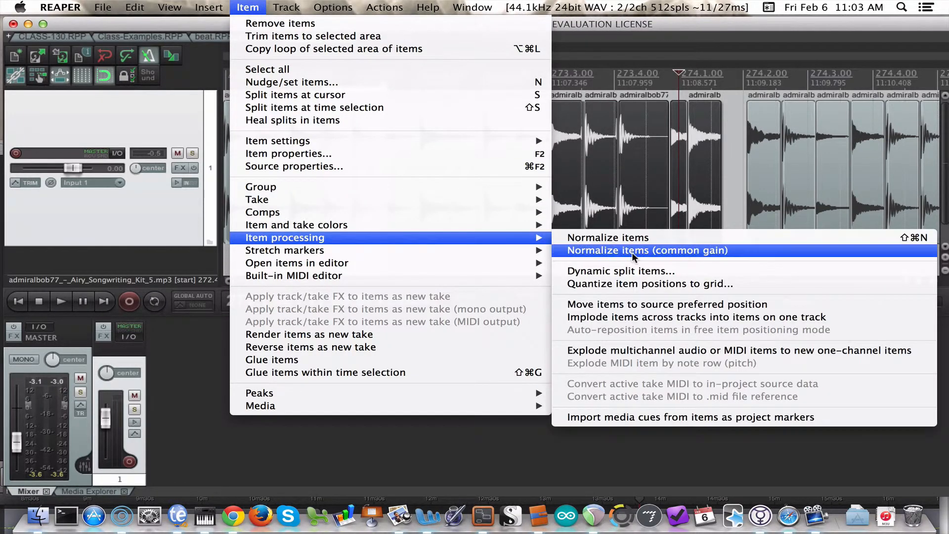
left_click(640, 285)
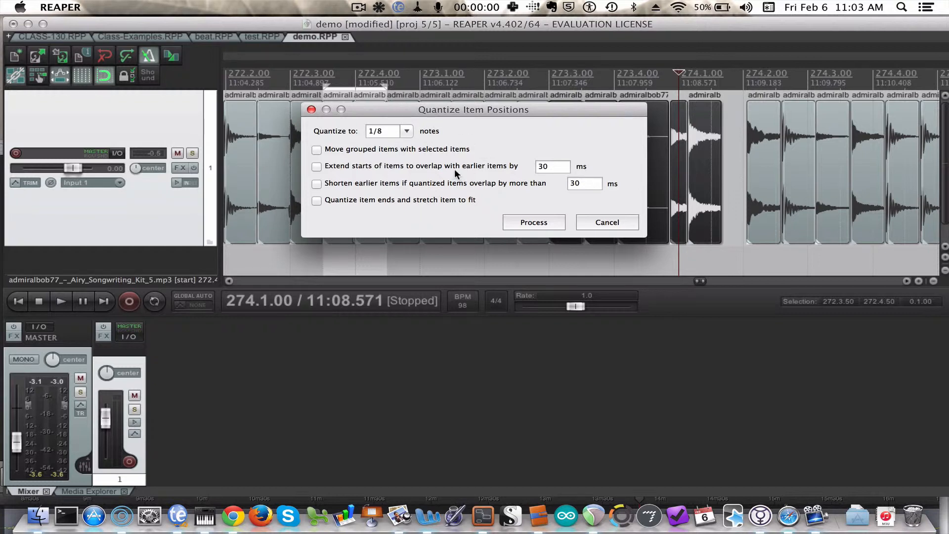
left_click(545, 222)
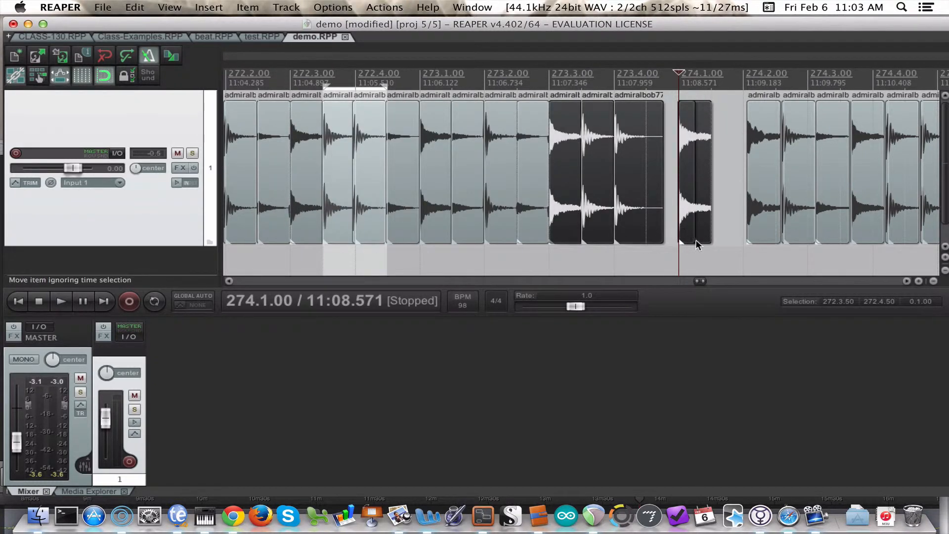
- Separate the overlapping slices at 274.1.00 by moving the short one earlier to about 273.4.50, with the longer one starting at 274.1.00
left_click(686, 253)
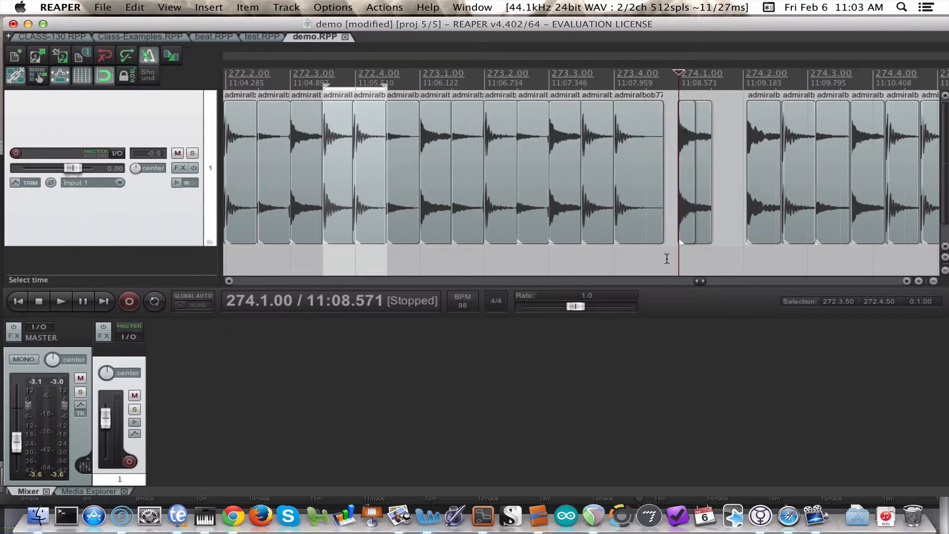
scroll(667, 258, "up", 5)
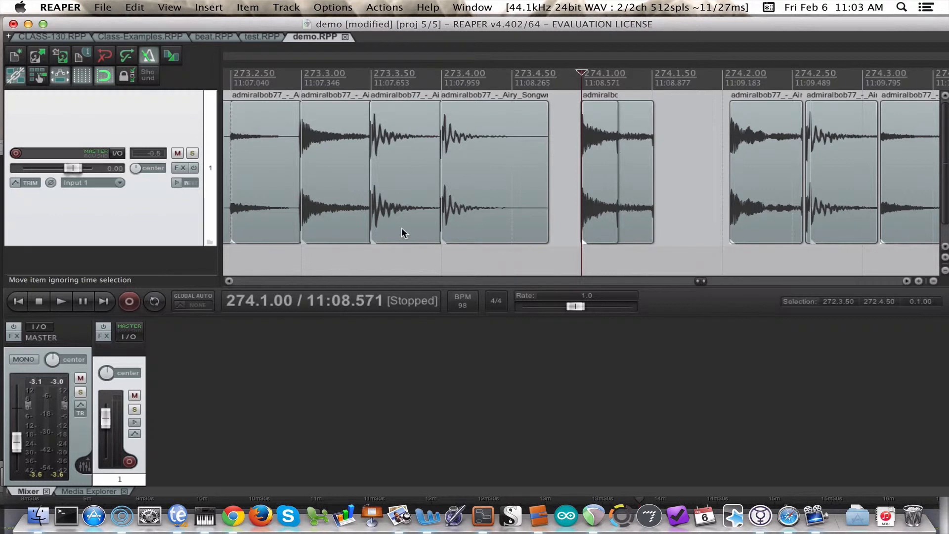
scroll(402, 239, "down", 2)
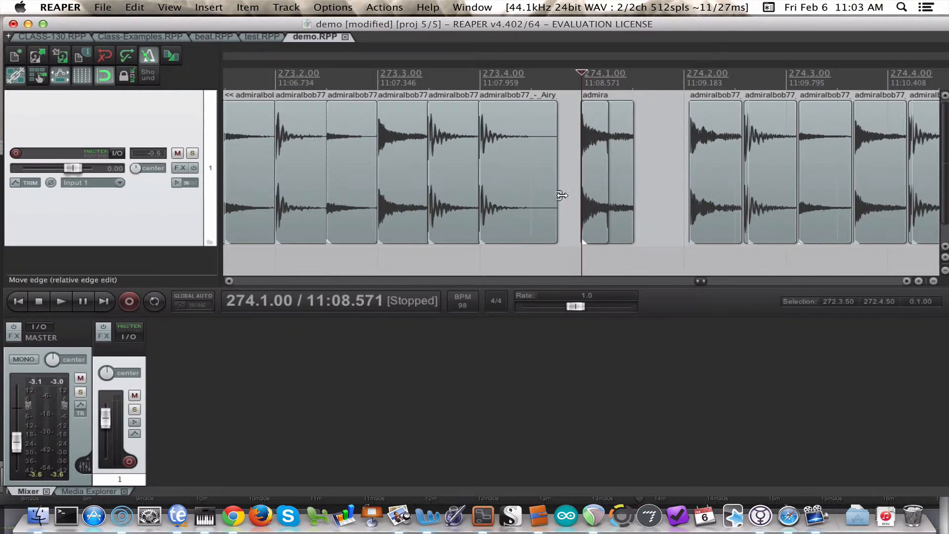
left_click(582, 204)
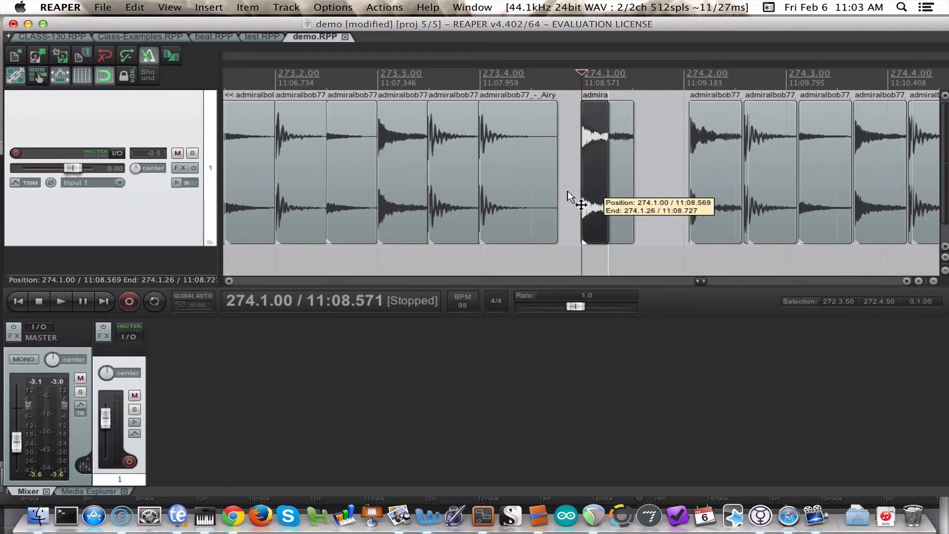
left_click_drag(567, 192, 552, 145)
left_click_drag(607, 201, 584, 189)
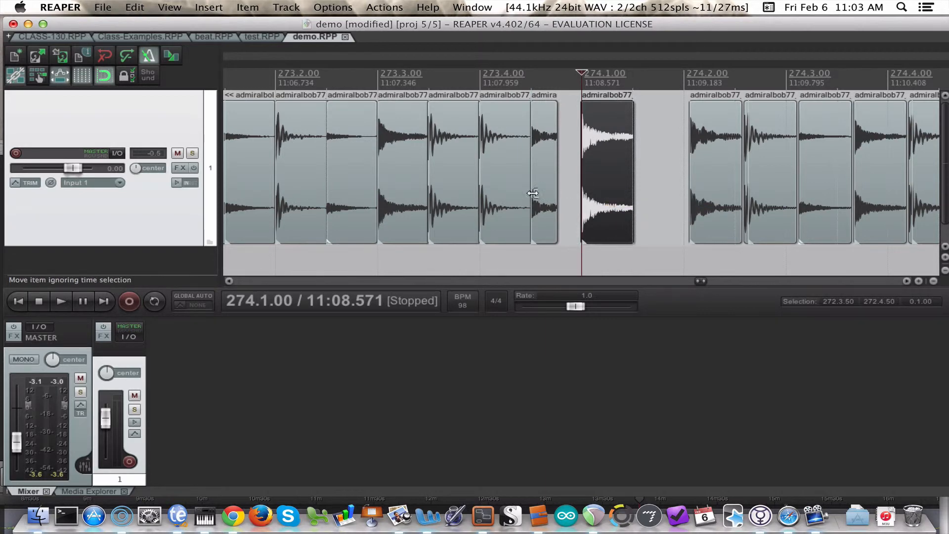
- Quantize the item positions of the two slices between 273.4.00 and 274.1.00 to the grid
left_click_drag(549, 263, 522, 217)
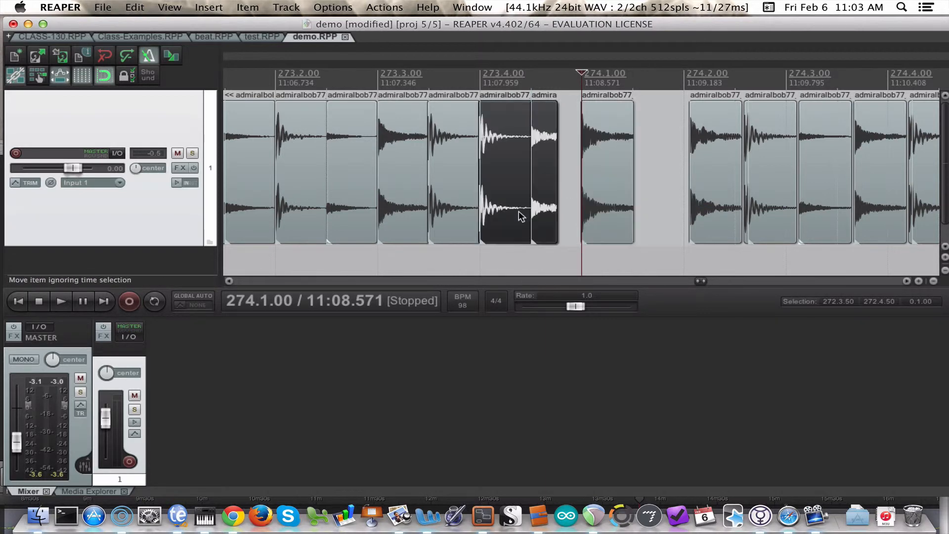
left_click(248, 7)
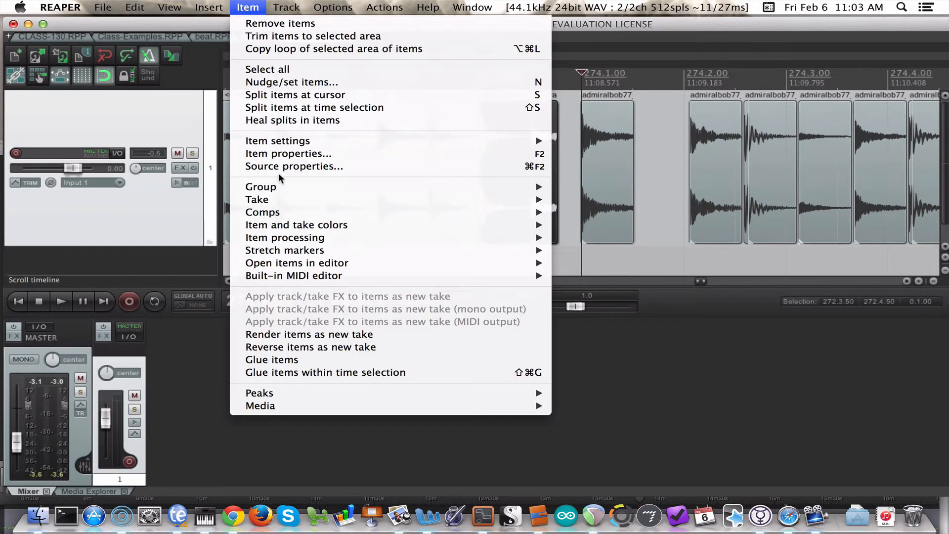
mouse_move(301, 234)
left_click(681, 284)
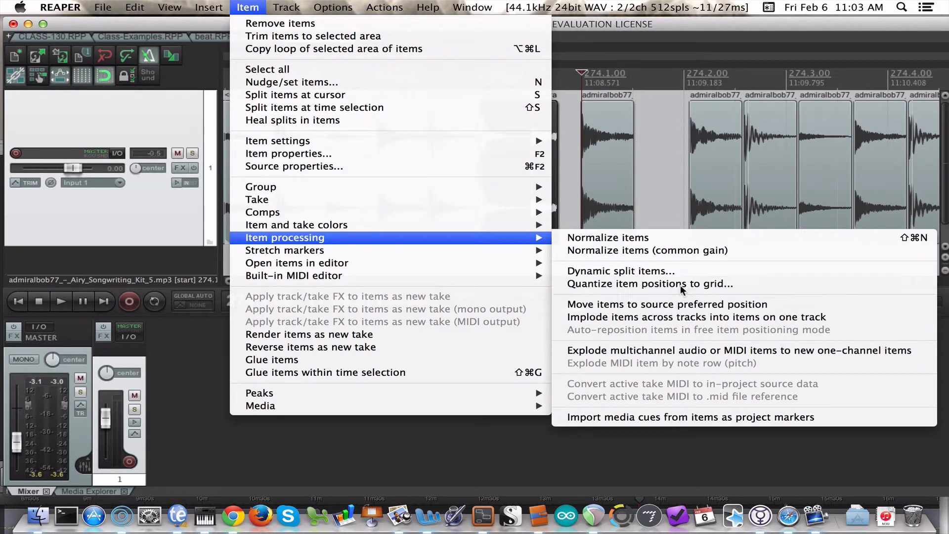
left_click(537, 229)
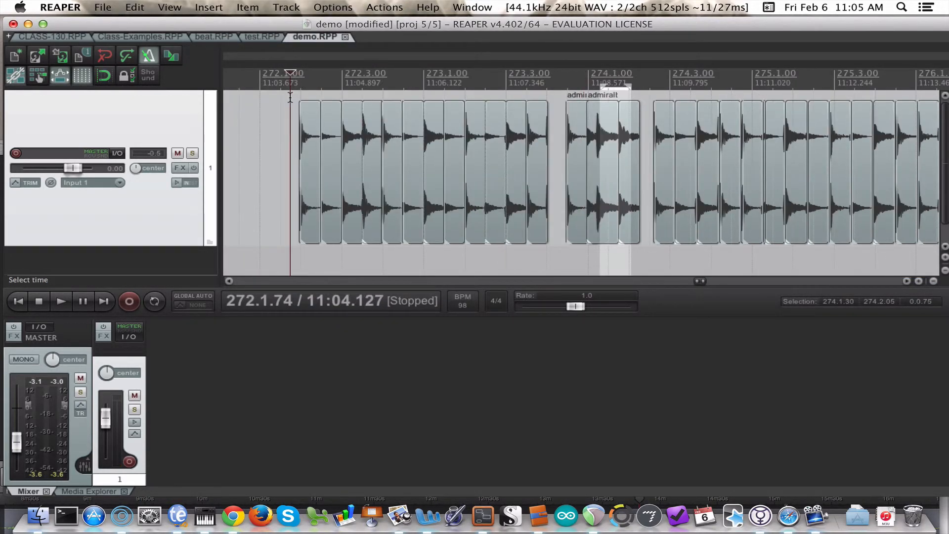
- Audition the quantized drum slices from 272.1.74 and stop playback
key("space")
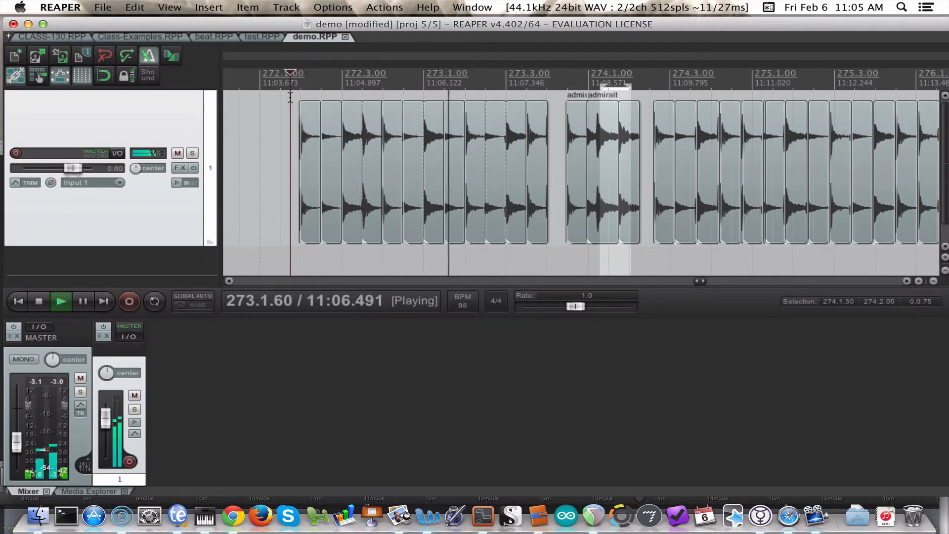
key("space")
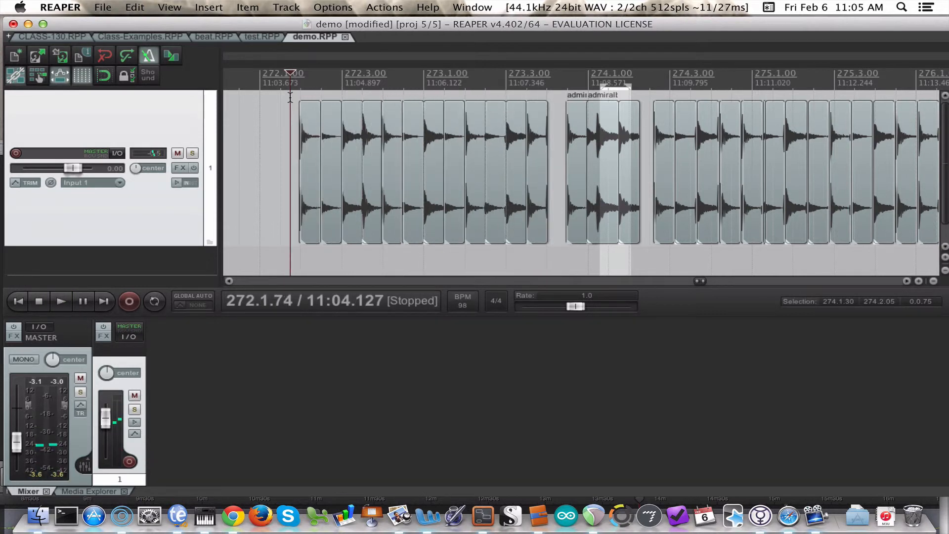